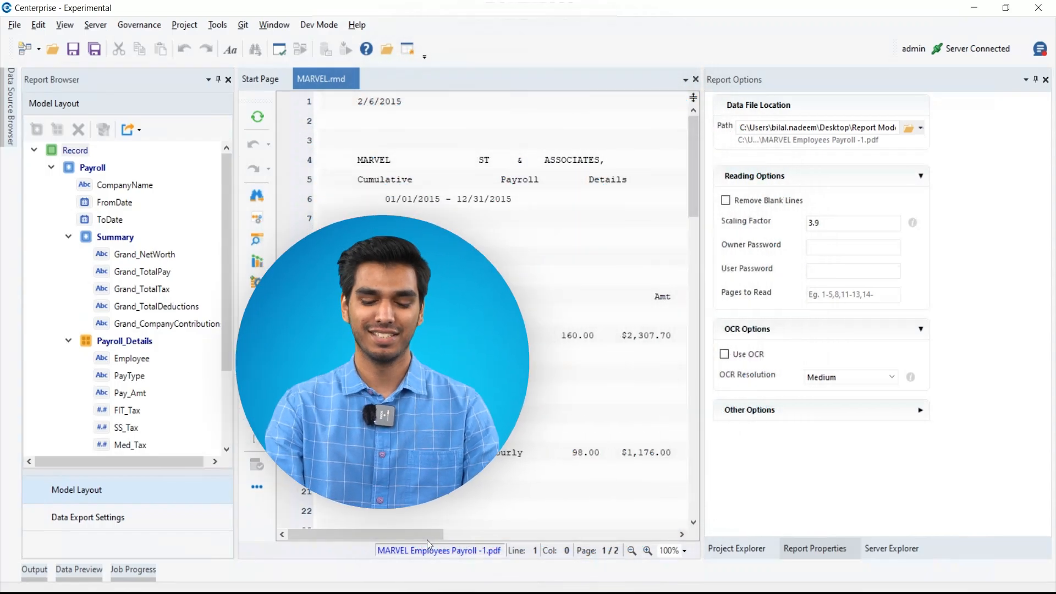
Examine the MARVEL payroll report's tax amounts and its Payroll, Summary and Payroll_Details regions in the report model.
{"action": "left_click_drag", "start_coordinate": [426, 540], "coordinate": [561, 548]}
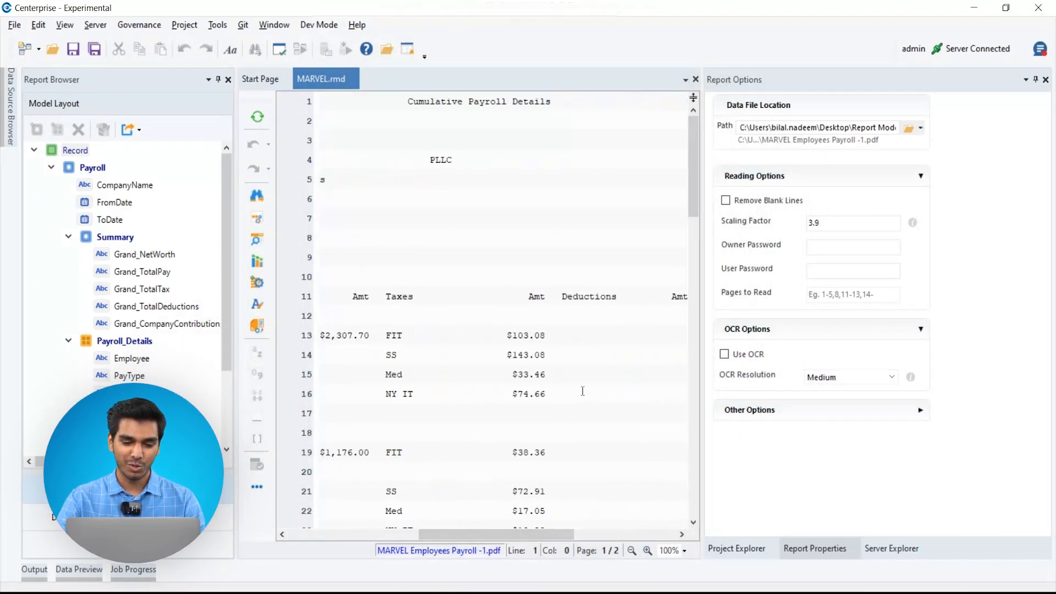
{"action": "left_click_drag", "start_coordinate": [506, 335], "coordinate": [549, 394]}
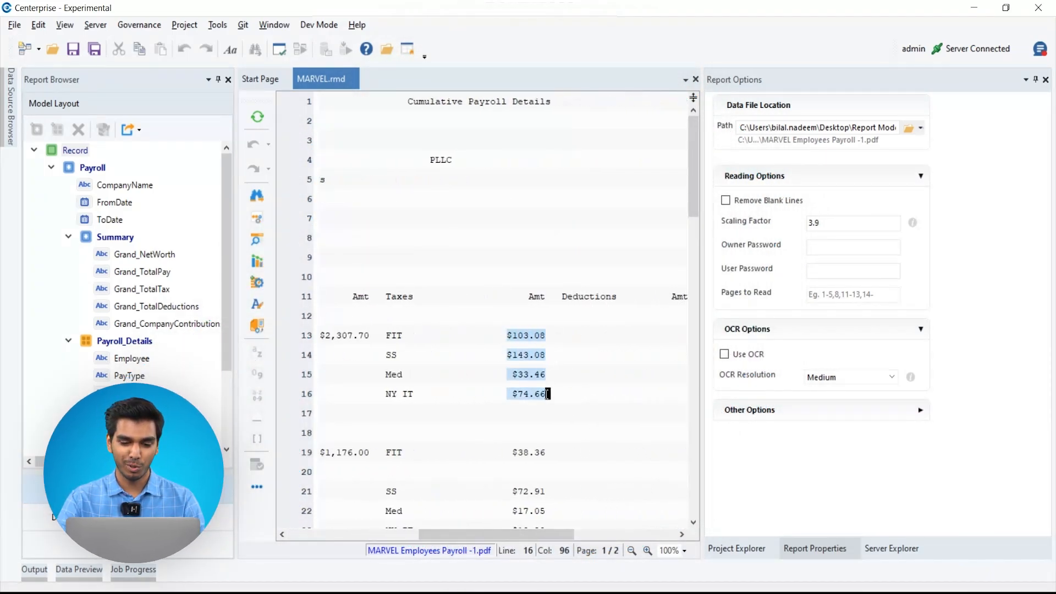
{"action": "left_click", "coordinate": [584, 413]}
{"action": "left_click_drag", "start_coordinate": [515, 536], "coordinate": [379, 533]}
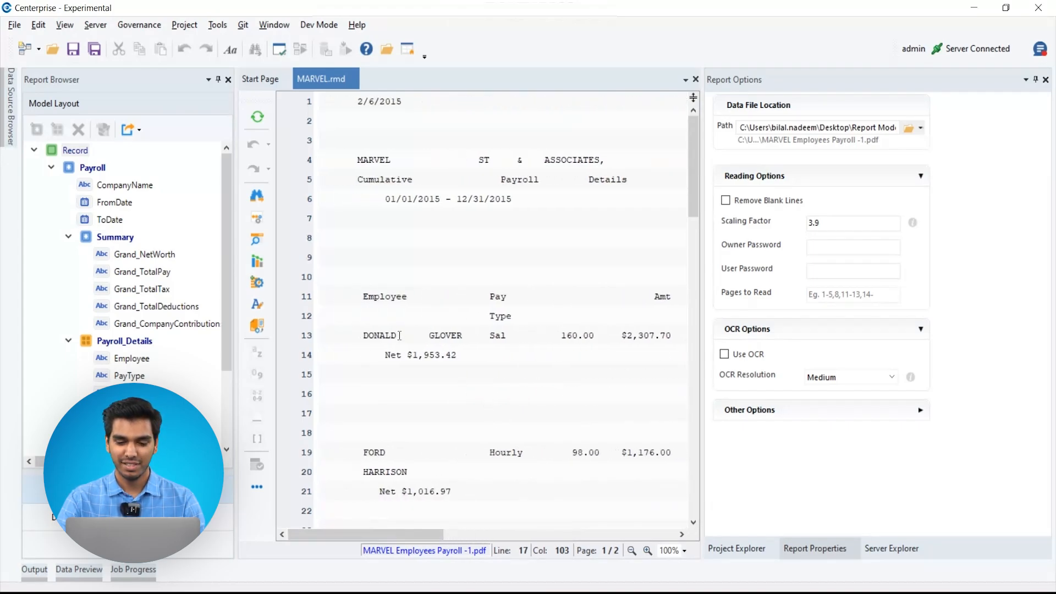
{"action": "left_click", "coordinate": [104, 169]}
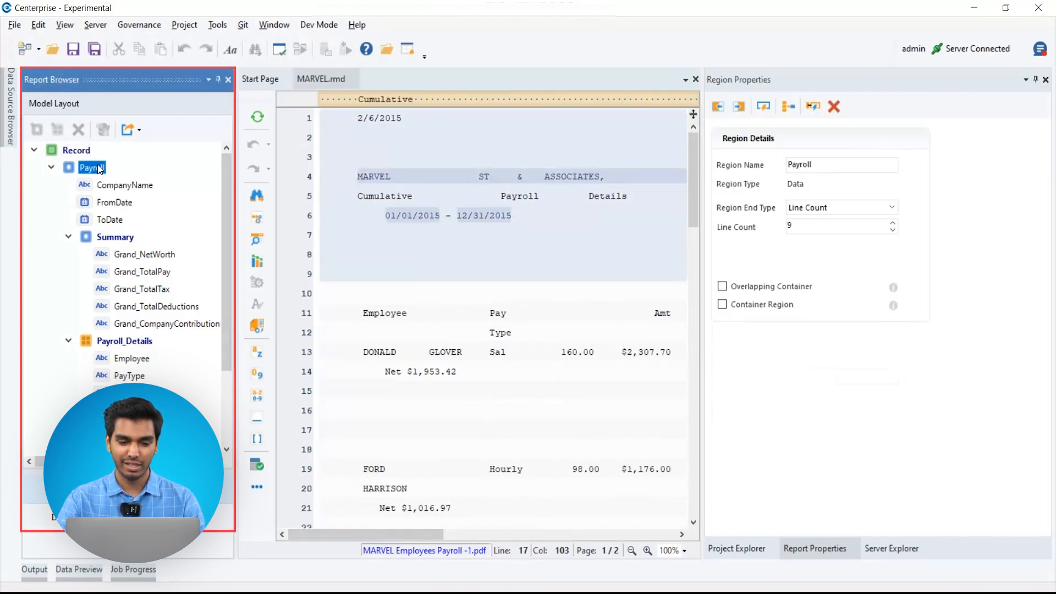
{"action": "left_click", "coordinate": [123, 237]}
{"action": "left_click", "coordinate": [138, 337]}
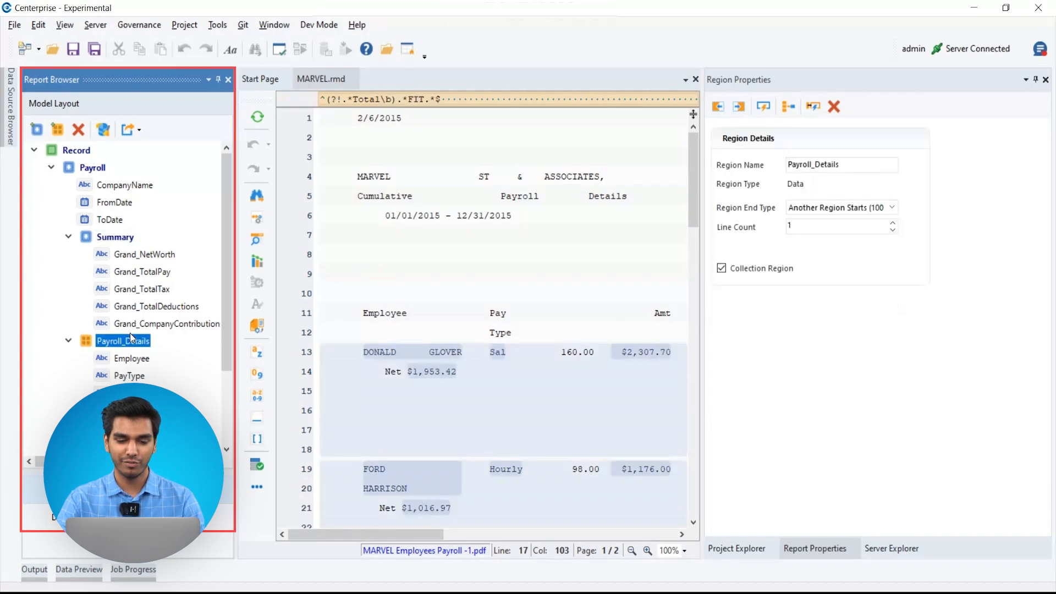
{"action": "left_click", "coordinate": [92, 169]}
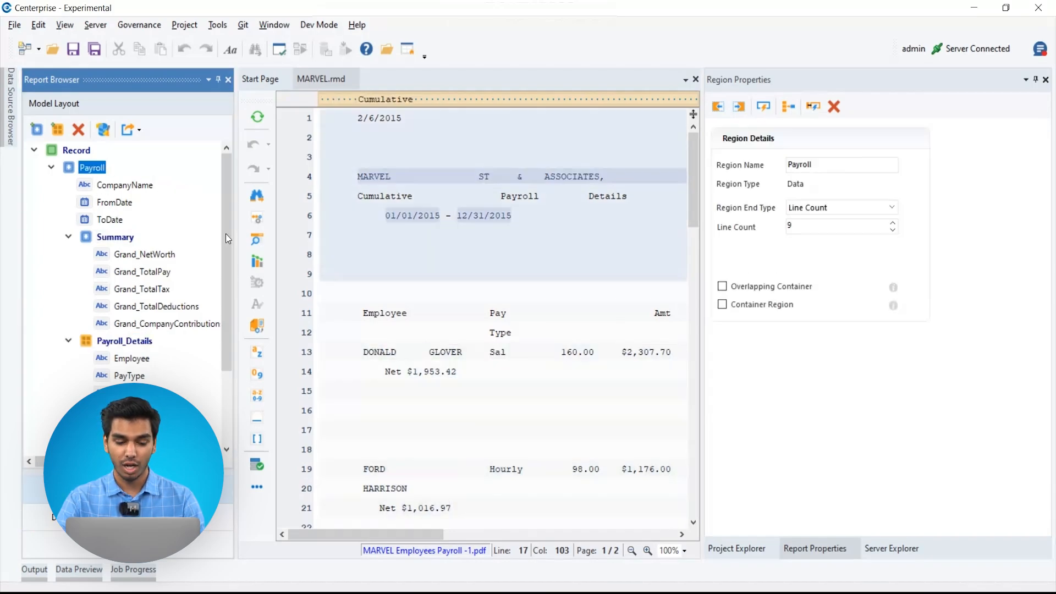
Preview the report model's extracted data, expanding the MARVEL record and its Payroll node to inspect the nested records.
{"action": "left_click", "coordinate": [257, 239]}
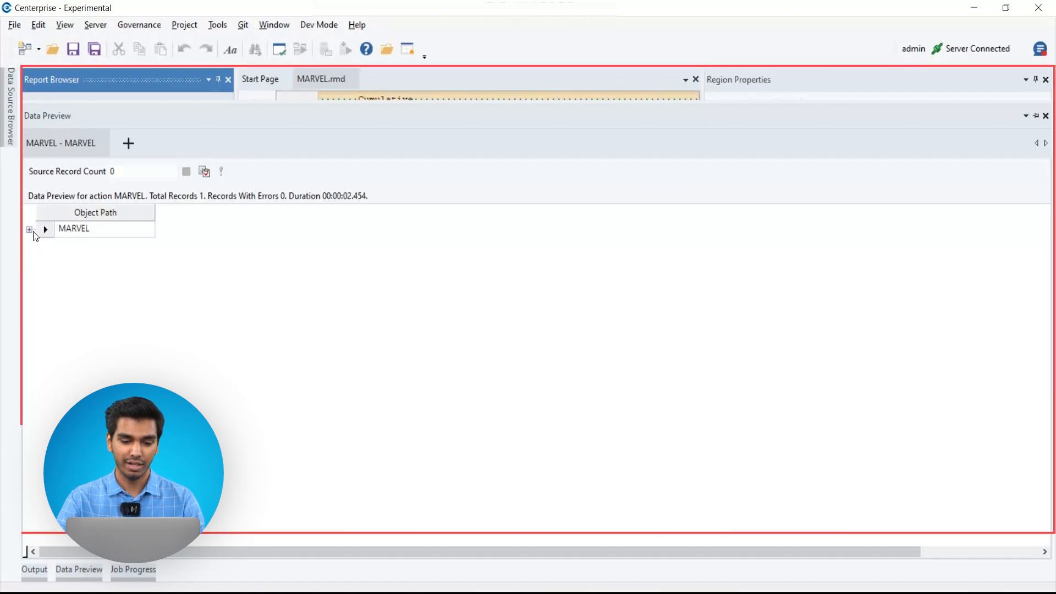
{"action": "left_click", "coordinate": [30, 230]}
{"action": "left_click", "coordinate": [42, 266]}
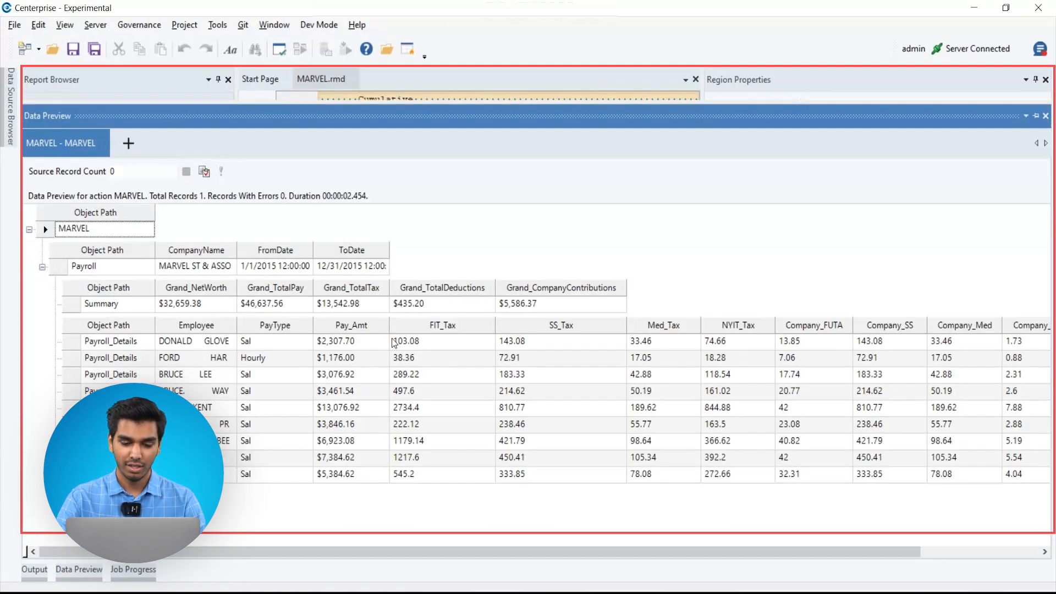
{"action": "left_click", "coordinate": [597, 63]}
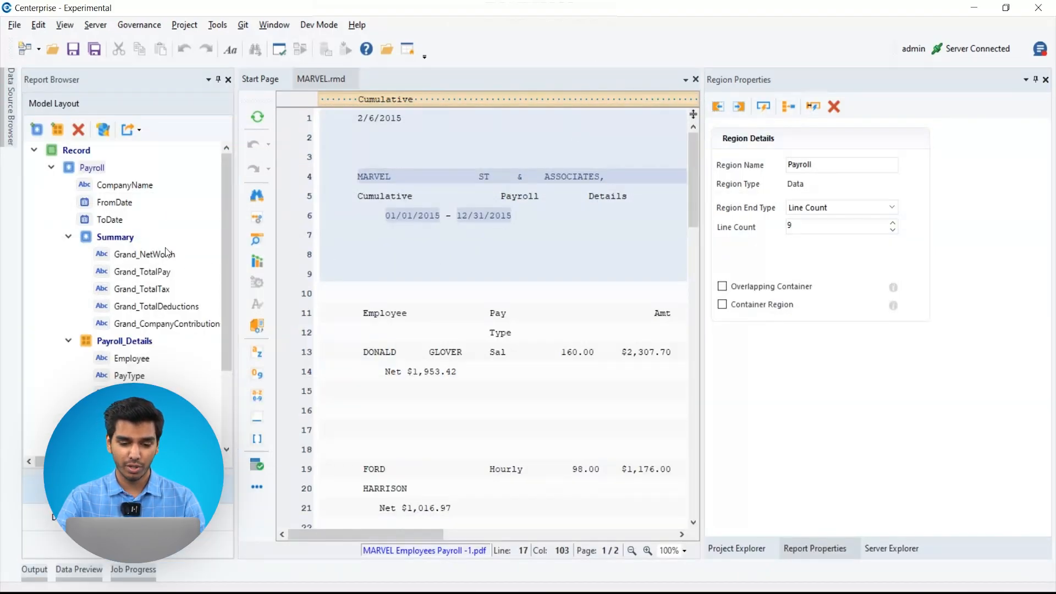
Start data preparation from the Payroll region, creating a new Centerprise project named Demo for it.
{"action": "right_click", "coordinate": [91, 168]}
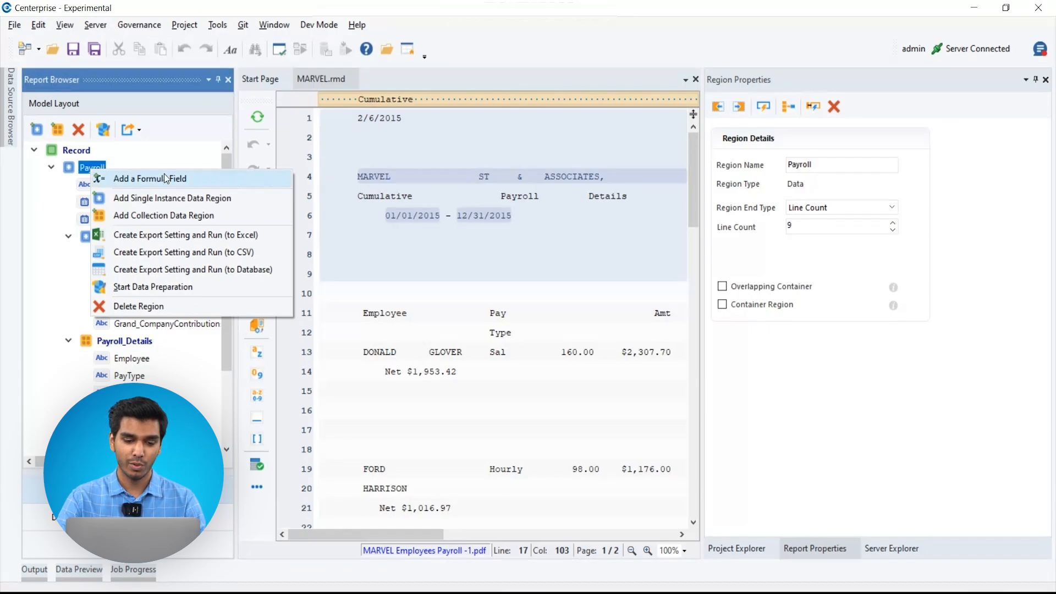
{"action": "left_click", "coordinate": [209, 290]}
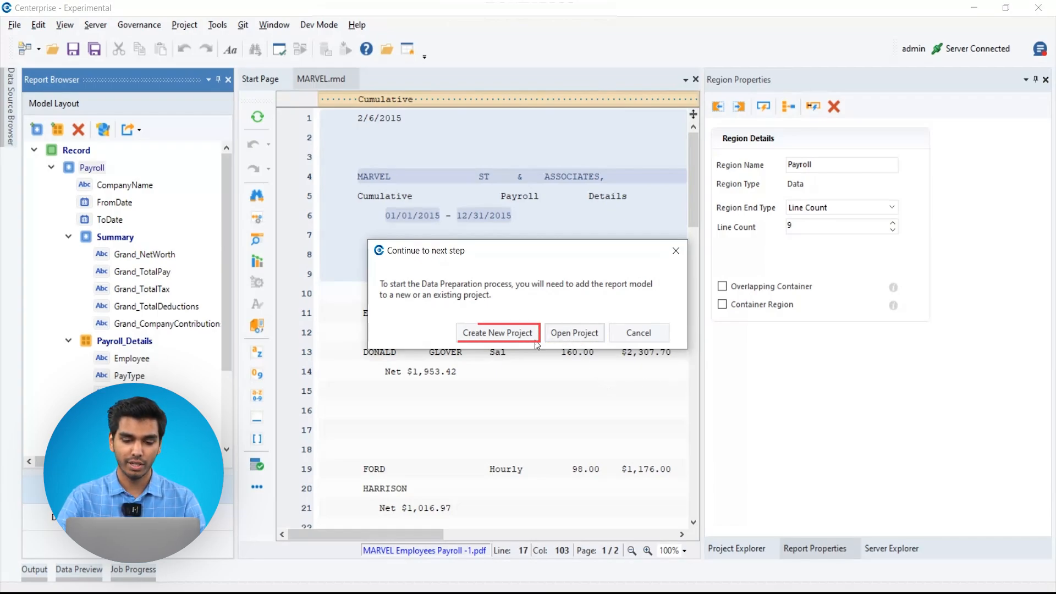
{"action": "left_click", "coordinate": [498, 332]}
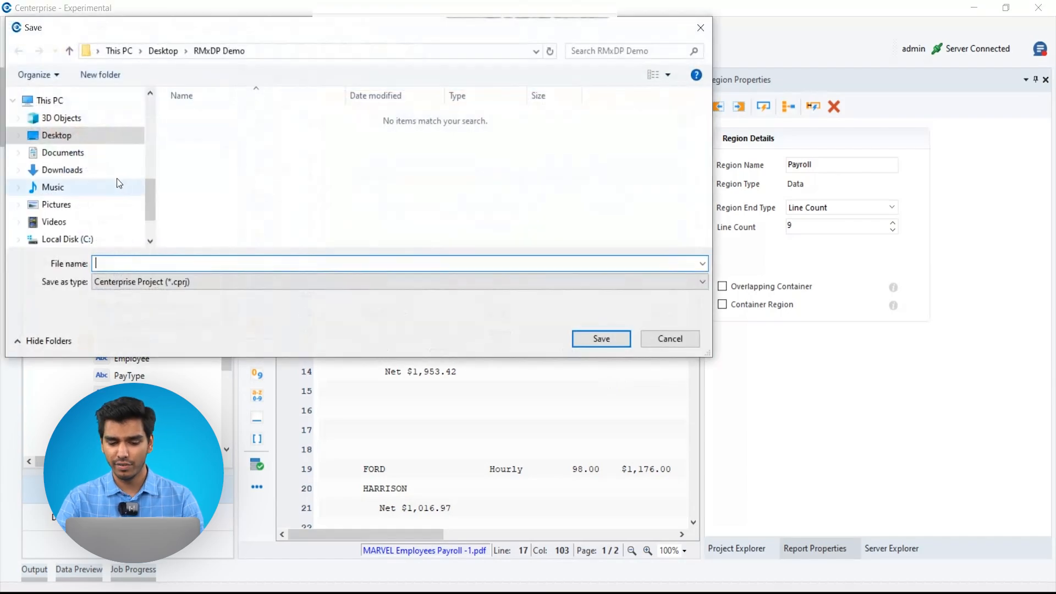
{"action": "scroll", "coordinate": [106, 219], "scroll_direction": "up", "scroll_amount": 3}
{"action": "left_click", "coordinate": [104, 216]}
{"action": "left_click", "coordinate": [150, 263]}
{"action": "type", "text": "Demo"}
{"action": "key", "text": "Return"}
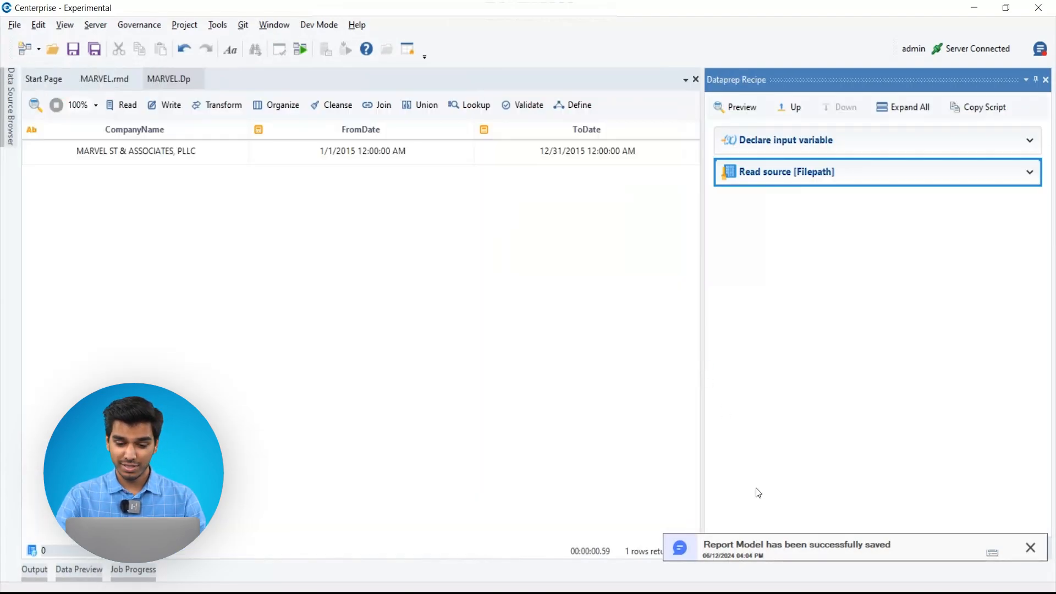
Dismiss the save notification and review the Demo project's dataprep script, report model and shared source.
{"action": "left_click", "coordinate": [1030, 547]}
{"action": "left_click", "coordinate": [761, 549]}
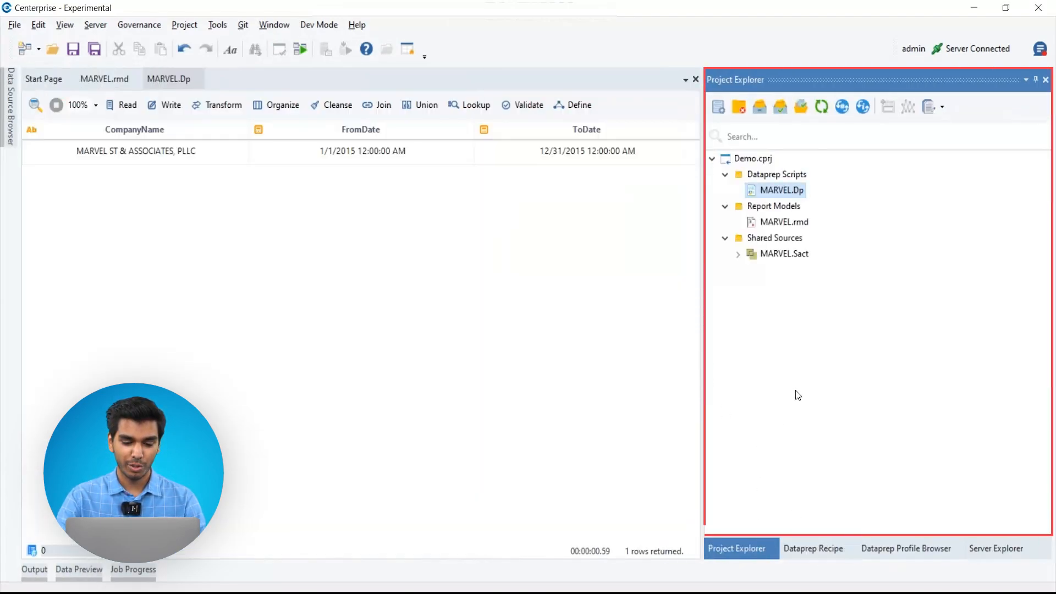
{"action": "left_click", "coordinate": [799, 225]}
{"action": "left_click", "coordinate": [798, 253]}
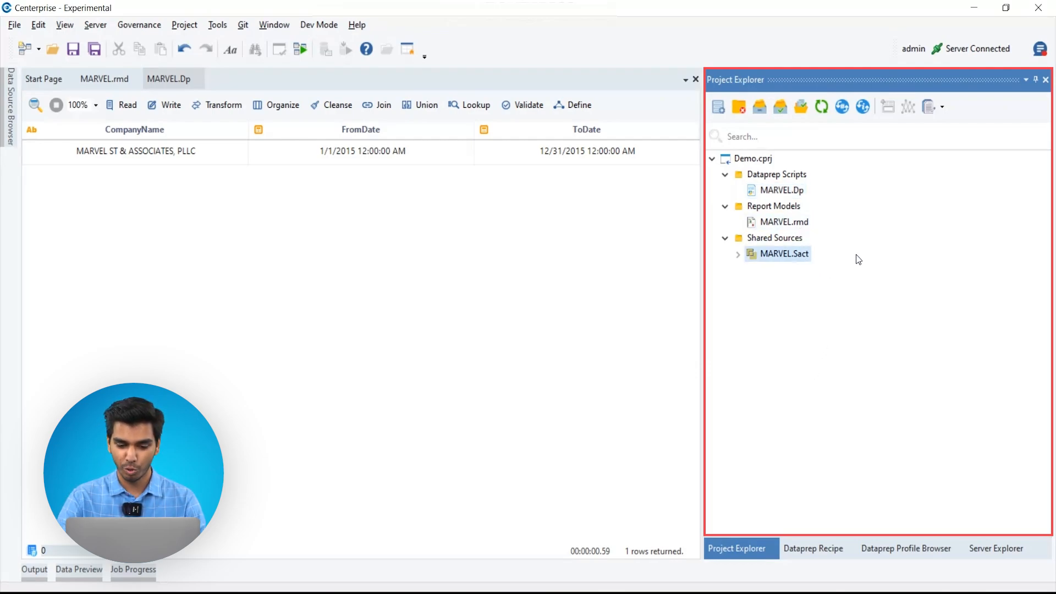
{"action": "left_click", "coordinate": [783, 193]}
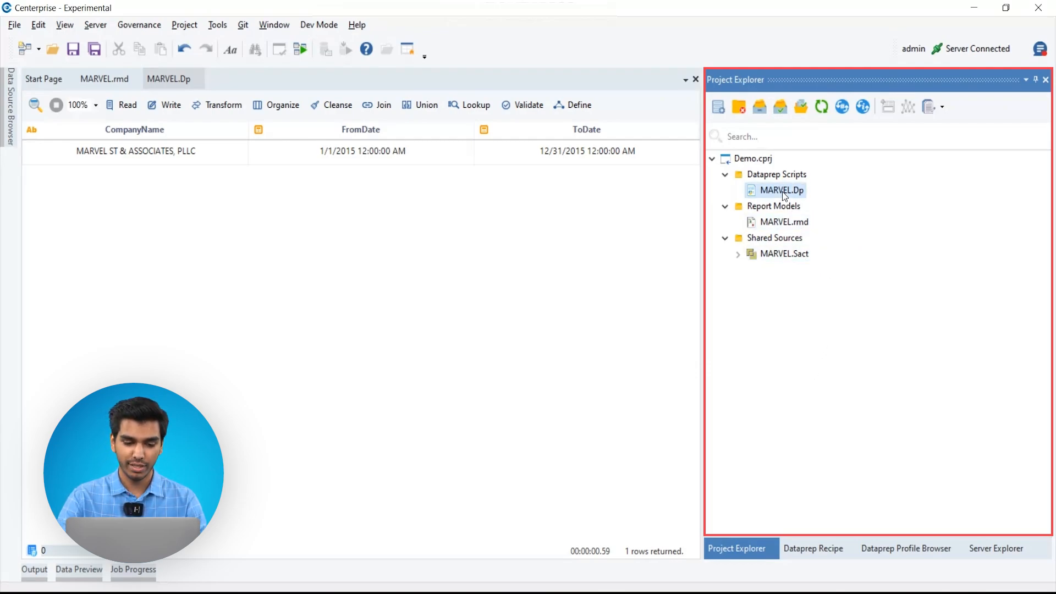
Reconfigure the recipe's Read source step to load only CompanyName from Payroll together with the Payroll_Details fields.
{"action": "left_click", "coordinate": [822, 549]}
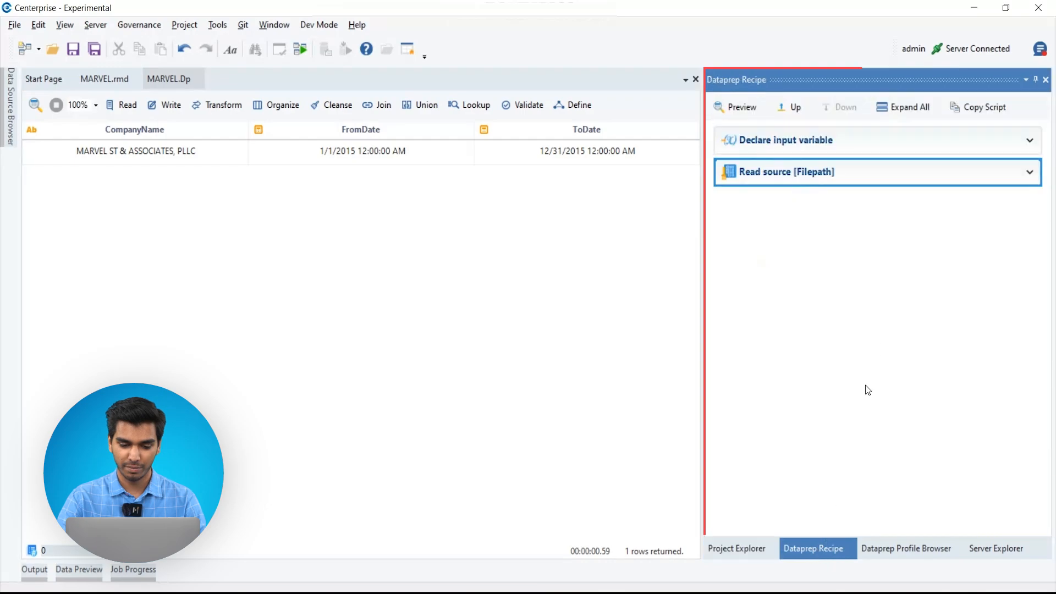
{"action": "double_click", "coordinate": [927, 177]}
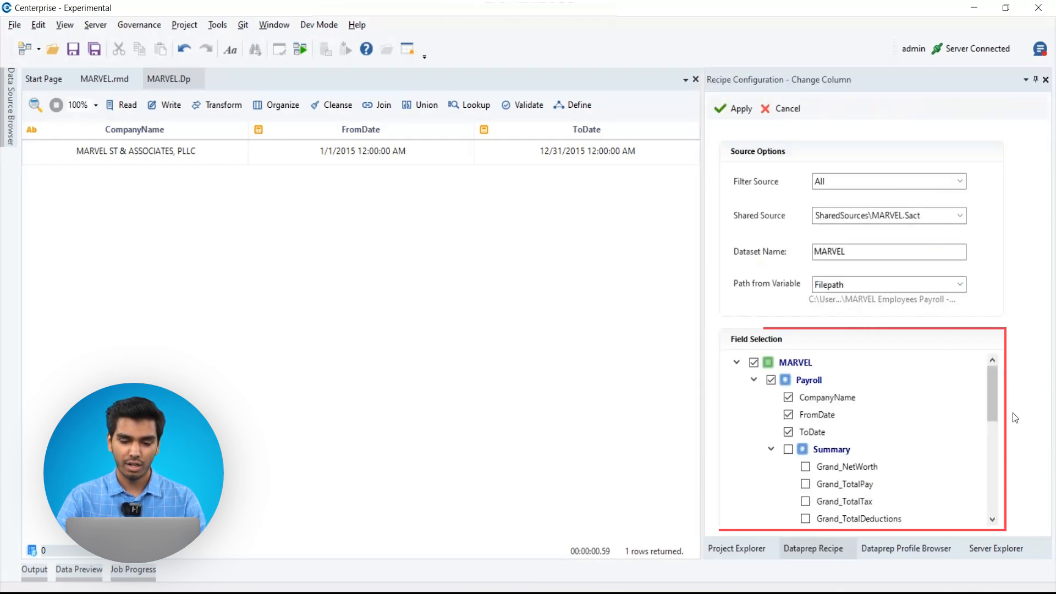
{"action": "mouse_move", "coordinate": [993, 411]}
{"action": "left_mouse_down"}
{"action": "mouse_move", "coordinate": [997, 494]}
{"action": "mouse_move", "coordinate": [1012, 404]}
{"action": "left_mouse_up"}
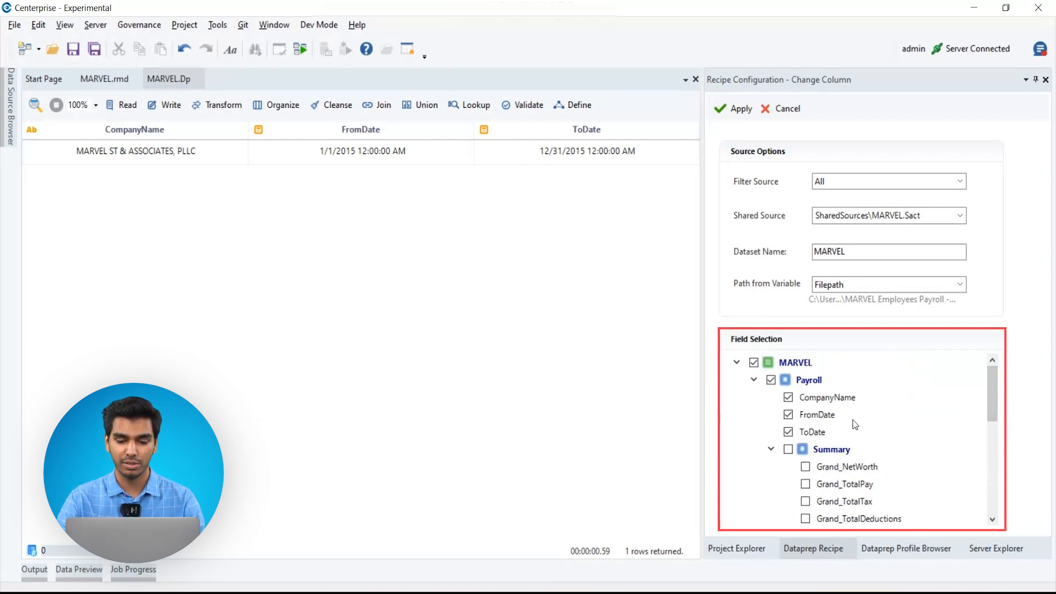
{"action": "mouse_move", "coordinate": [991, 417]}
{"action": "left_mouse_down"}
{"action": "mouse_move", "coordinate": [980, 467]}
{"action": "mouse_move", "coordinate": [988, 478]}
{"action": "mouse_move", "coordinate": [996, 403]}
{"action": "left_mouse_up"}
{"action": "left_click", "coordinate": [788, 397]}
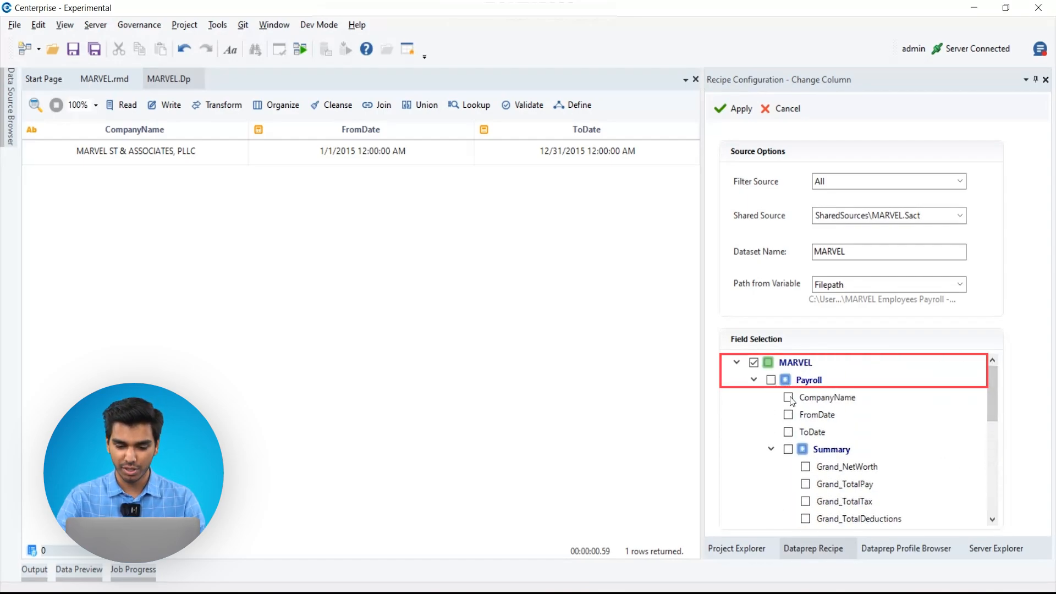
{"action": "left_click", "coordinate": [741, 110]}
{"action": "mouse_move", "coordinate": [311, 532]}
{"action": "left_mouse_down"}
{"action": "mouse_move", "coordinate": [523, 538]}
{"action": "mouse_move", "coordinate": [278, 537]}
{"action": "left_mouse_up"}
{"action": "left_click_drag", "start_coordinate": [351, 133], "coordinate": [385, 134]}
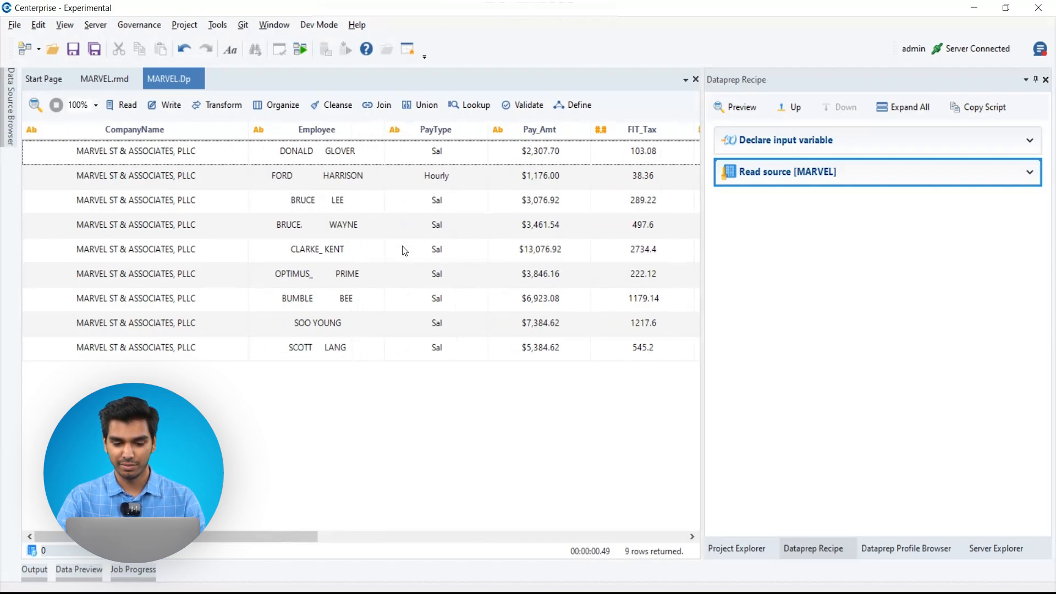
Cleanse the Employee column by removing tabs and line breaks, duplicate whitespaces and punctuations.
{"action": "right_click", "coordinate": [367, 129]}
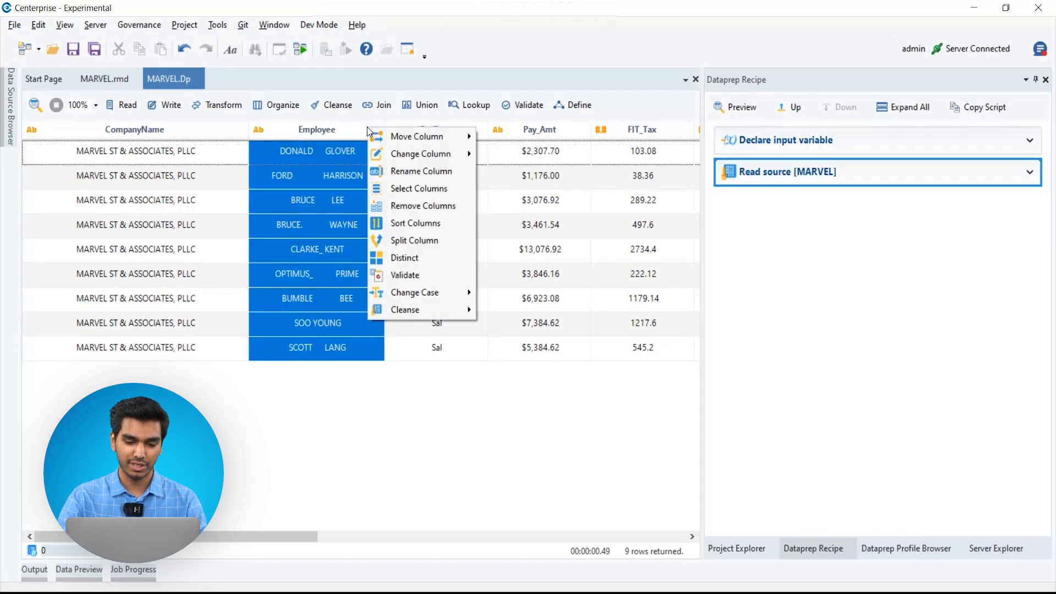
{"action": "mouse_move", "coordinate": [428, 308]}
{"action": "mouse_move", "coordinate": [520, 310]}
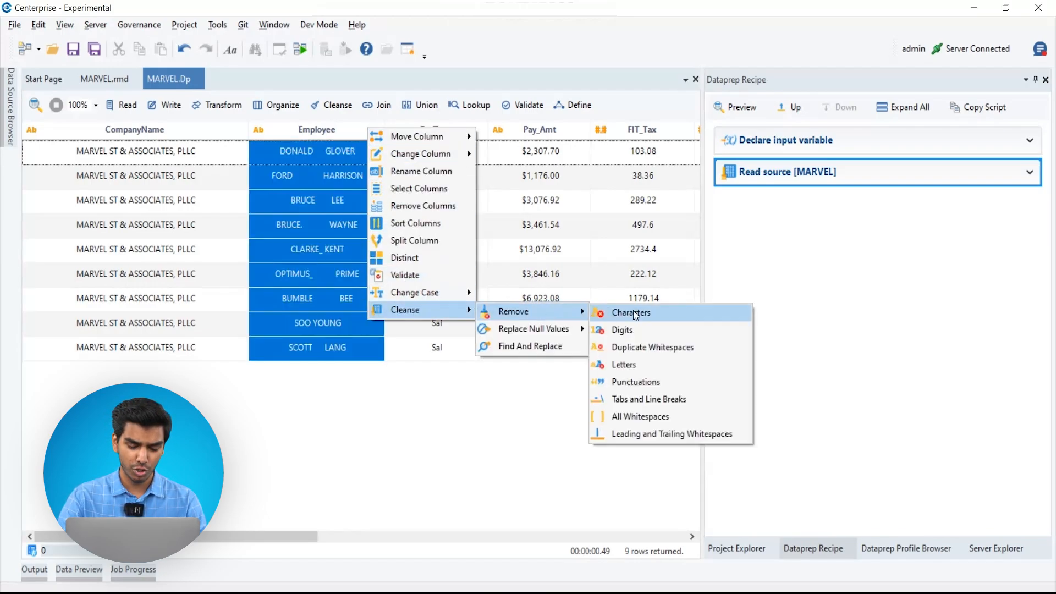
{"action": "left_click", "coordinate": [647, 346]}
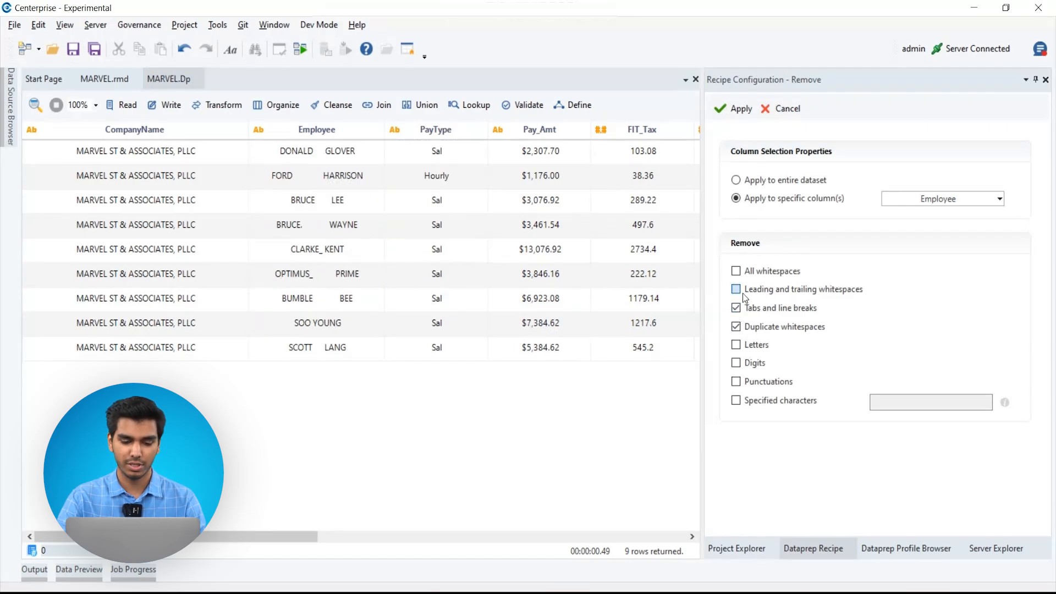
{"action": "left_click", "coordinate": [737, 109]}
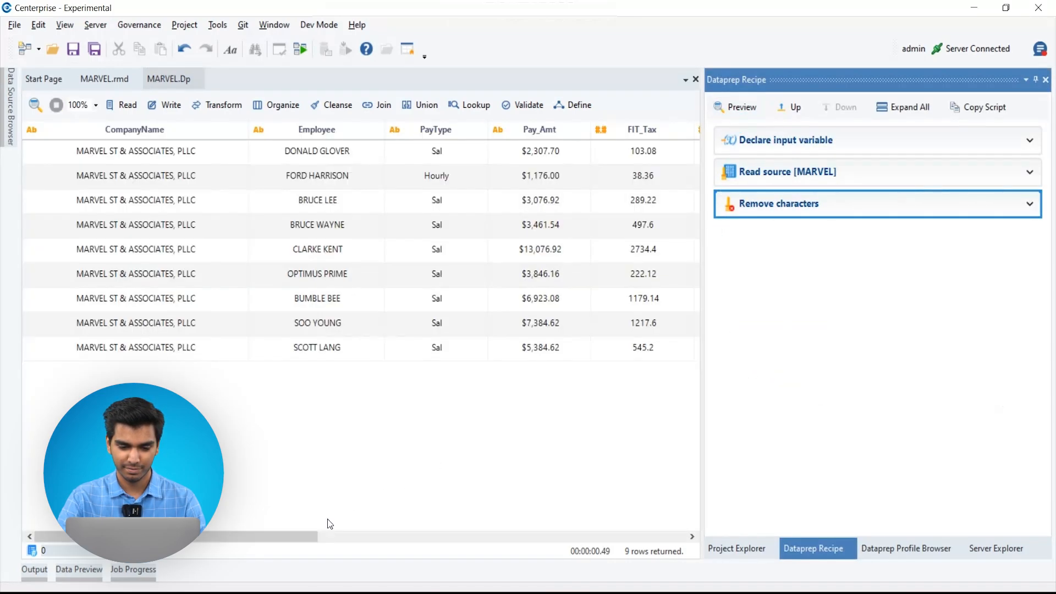
Split the Employee column on the space delimiter into new columns named FirstName and LastName.
{"action": "left_click_drag", "start_coordinate": [305, 537], "coordinate": [314, 537]}
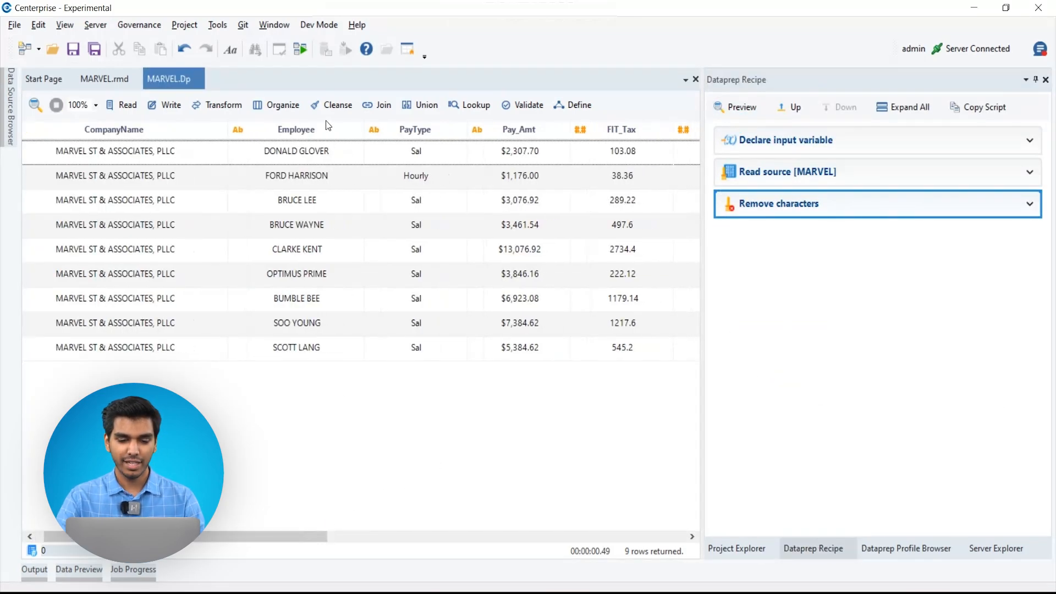
{"action": "right_click", "coordinate": [356, 134]}
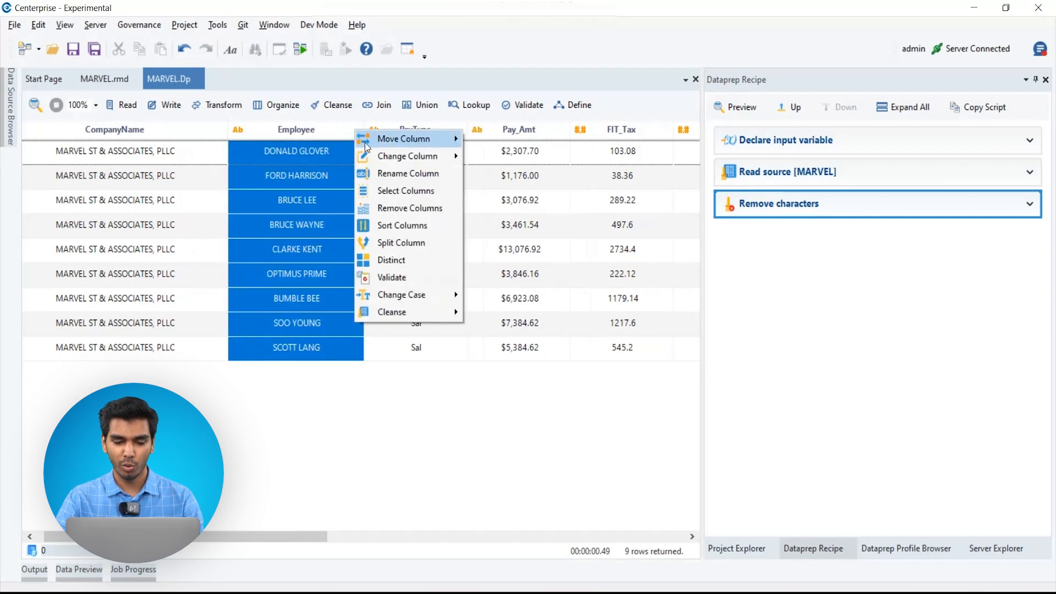
{"action": "left_click", "coordinate": [388, 226]}
{"action": "left_click", "coordinate": [805, 257]}
{"action": "type", "text": "FirstName"}
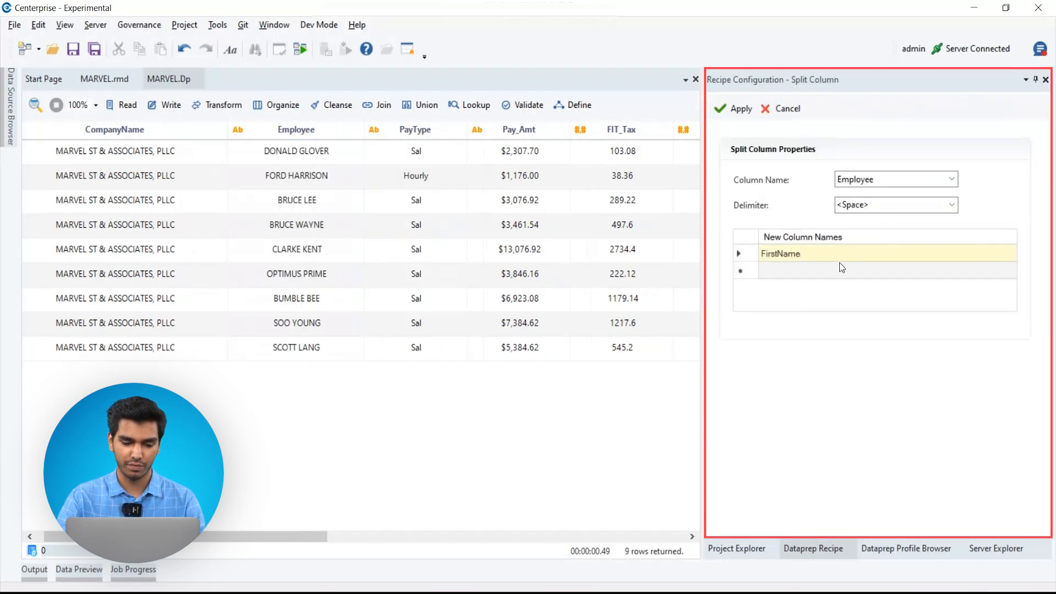
{"action": "left_click", "coordinate": [841, 267]}
{"action": "type", "text": "LastName"}
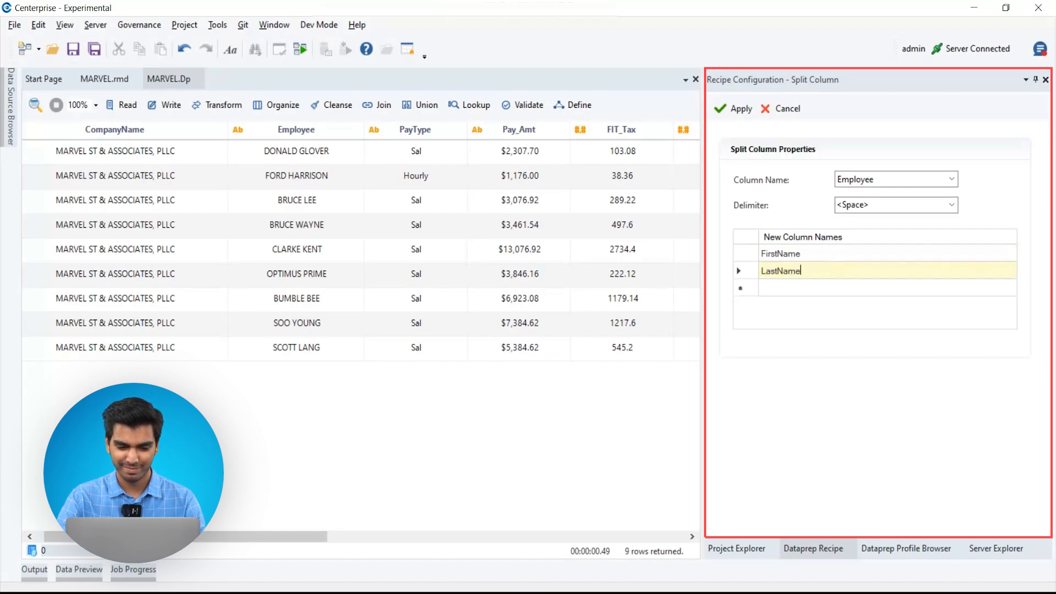
{"action": "left_click", "coordinate": [737, 109]}
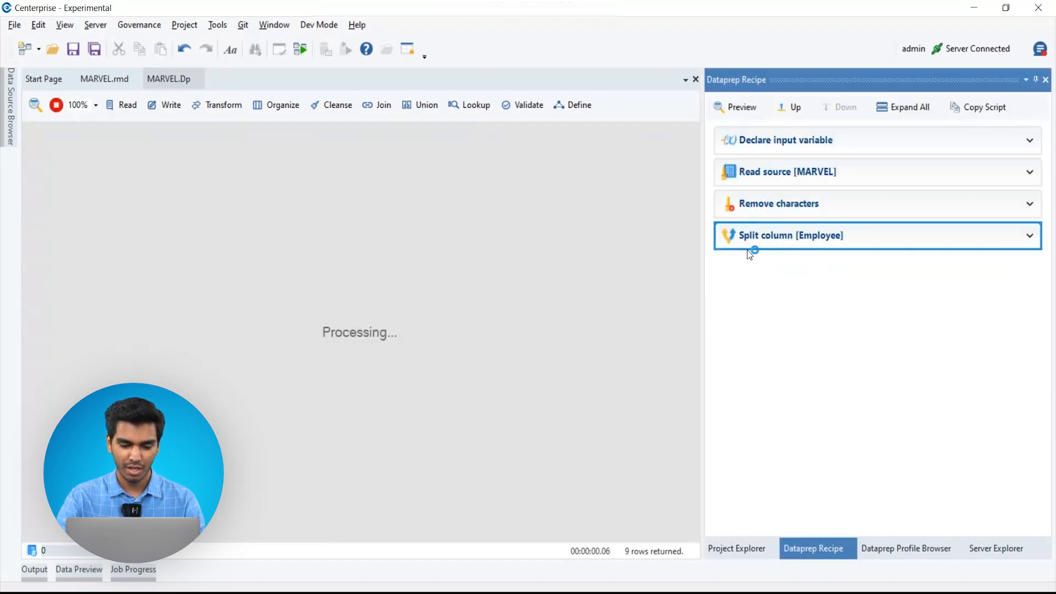
Move the FirstName column to directly after the CompanyName column.
{"action": "left_click_drag", "start_coordinate": [246, 540], "coordinate": [687, 531]}
{"action": "right_click", "coordinate": [564, 134]}
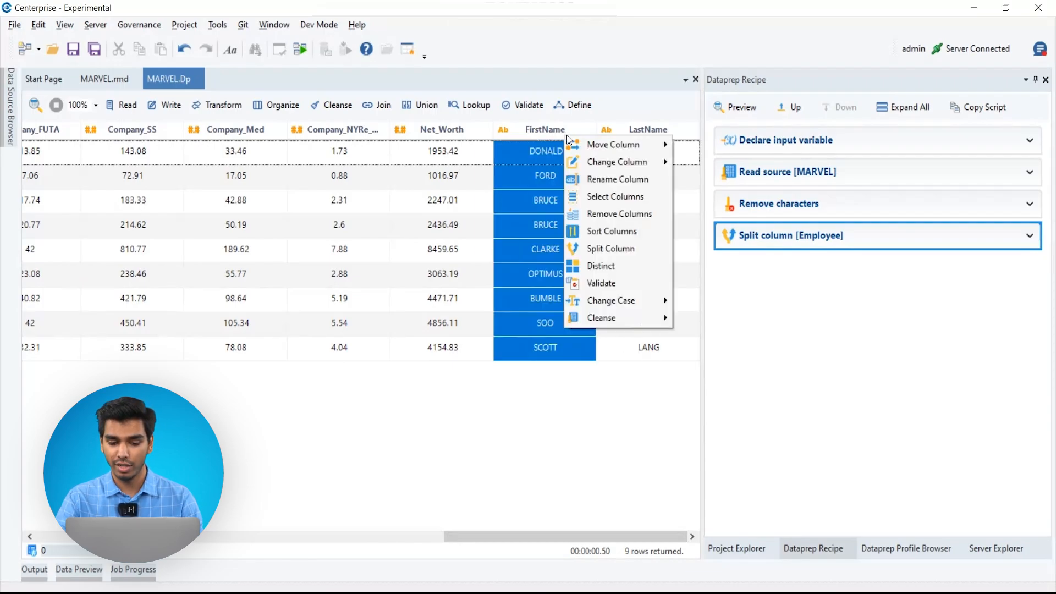
{"action": "mouse_move", "coordinate": [616, 144]}
{"action": "left_click", "coordinate": [704, 249]}
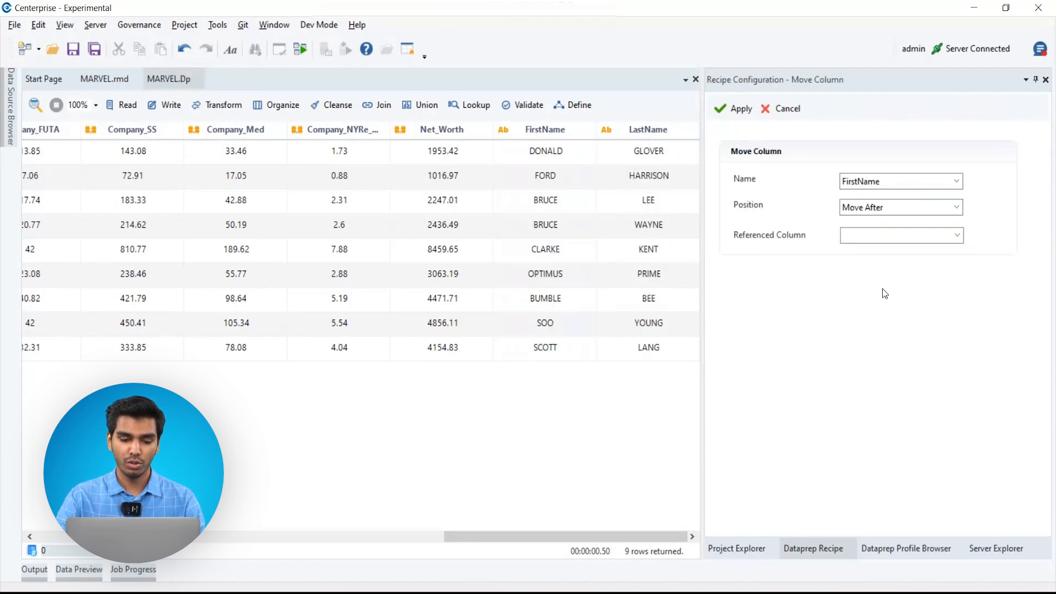
{"action": "left_click", "coordinate": [957, 235]}
{"action": "left_click", "coordinate": [928, 251]}
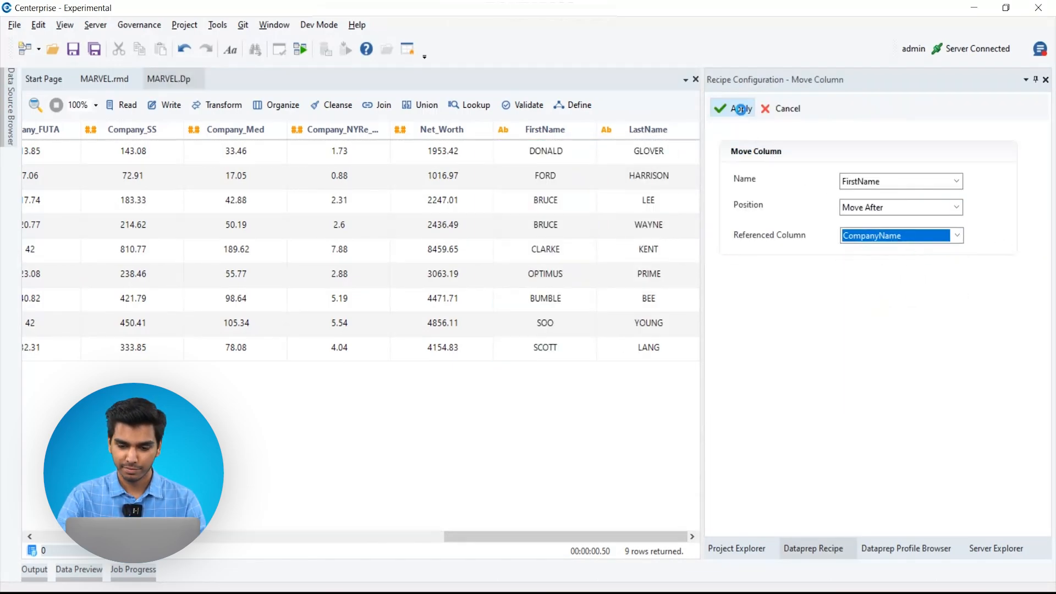
{"action": "left_click", "coordinate": [735, 109]}
Move the LastName column to directly after the FirstName column.
{"action": "left_click_drag", "start_coordinate": [201, 536], "coordinate": [594, 536]}
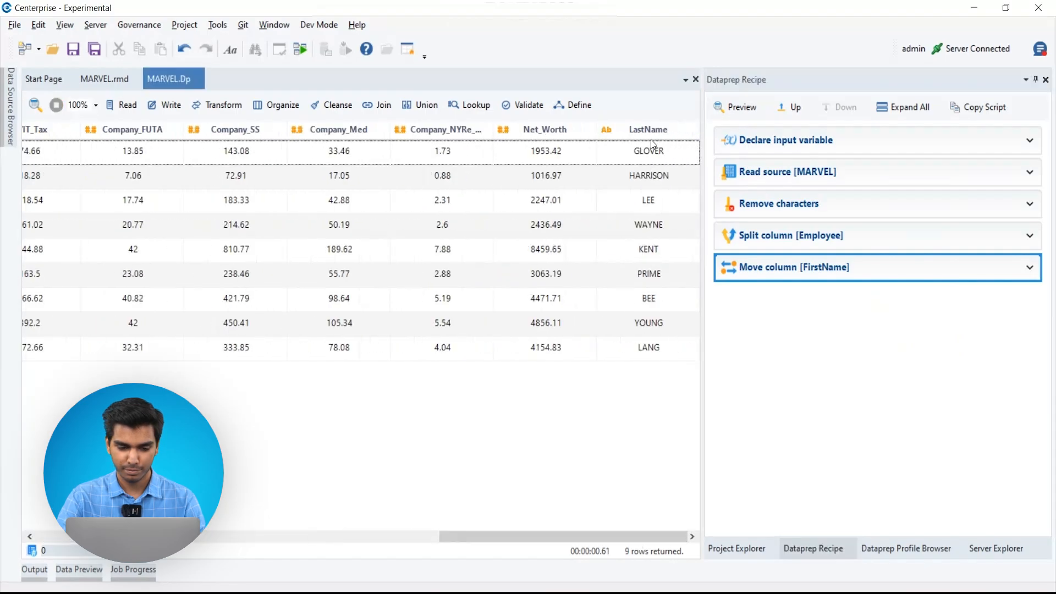
{"action": "right_click", "coordinate": [659, 126]}
{"action": "mouse_move", "coordinate": [705, 138]}
{"action": "left_click", "coordinate": [796, 240]}
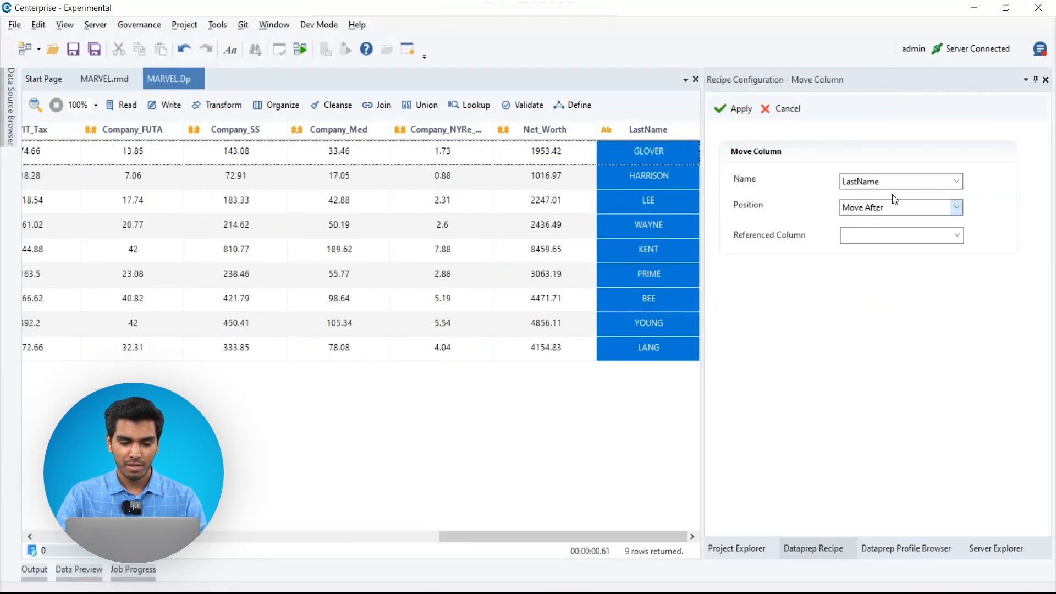
{"action": "left_click", "coordinate": [924, 235]}
{"action": "left_click", "coordinate": [861, 256]}
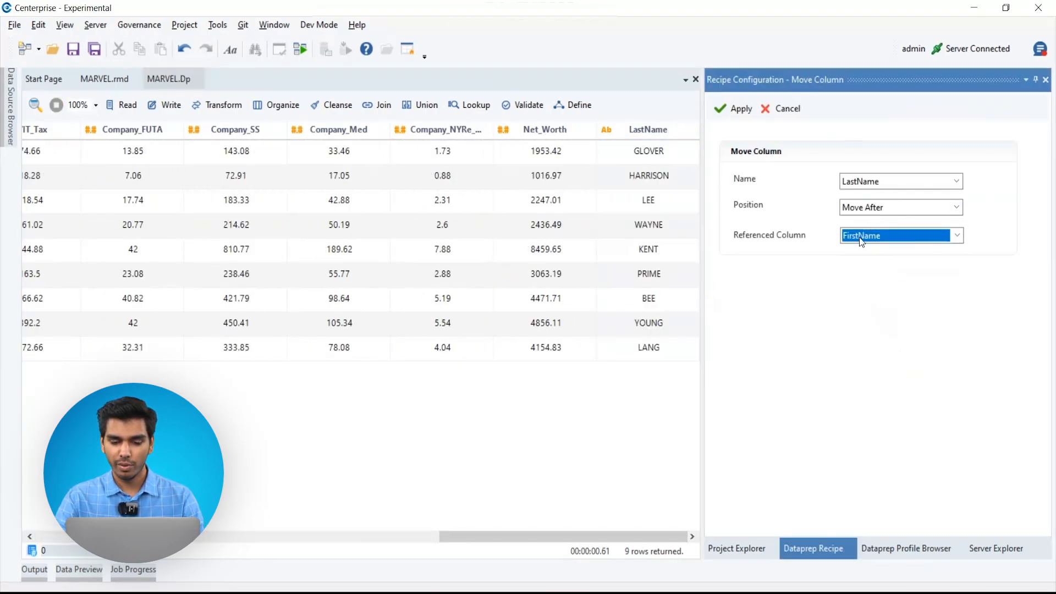
{"action": "left_click", "coordinate": [738, 109]}
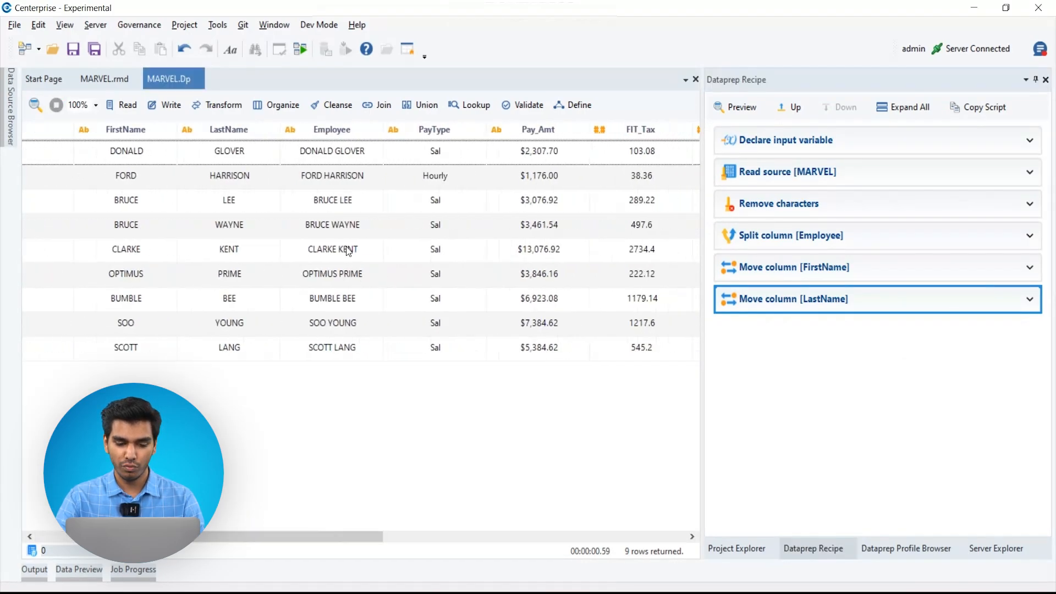
Remove the Employee column from the dataset.
{"action": "right_click", "coordinate": [342, 132]}
{"action": "left_click", "coordinate": [397, 210]}
{"action": "left_click", "coordinate": [736, 109]}
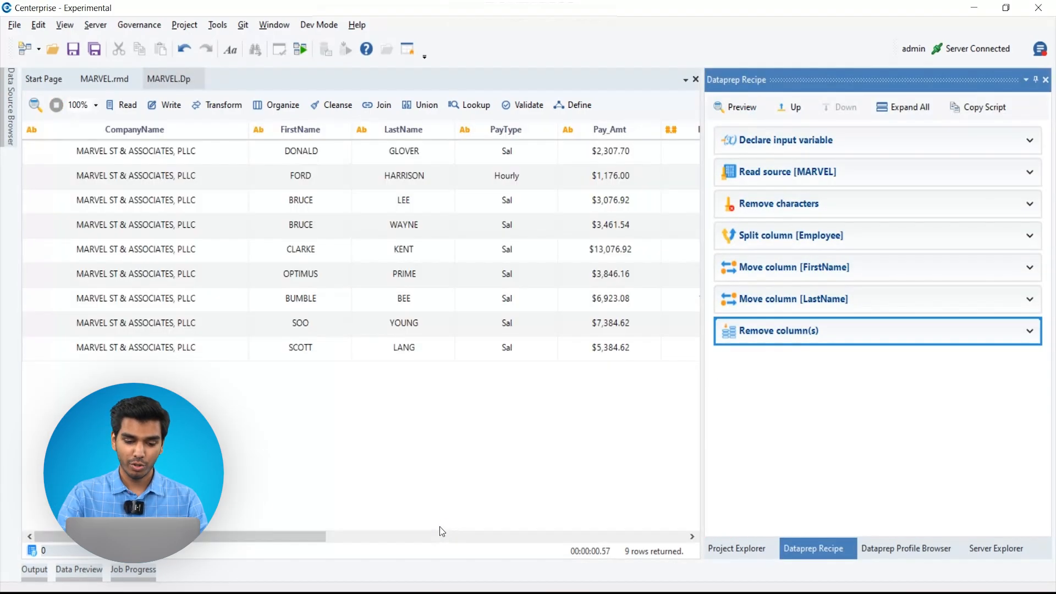
Find Sal and replace it with Salary in the PayType column only.
{"action": "left_click_drag", "start_coordinate": [316, 532], "coordinate": [385, 536]}
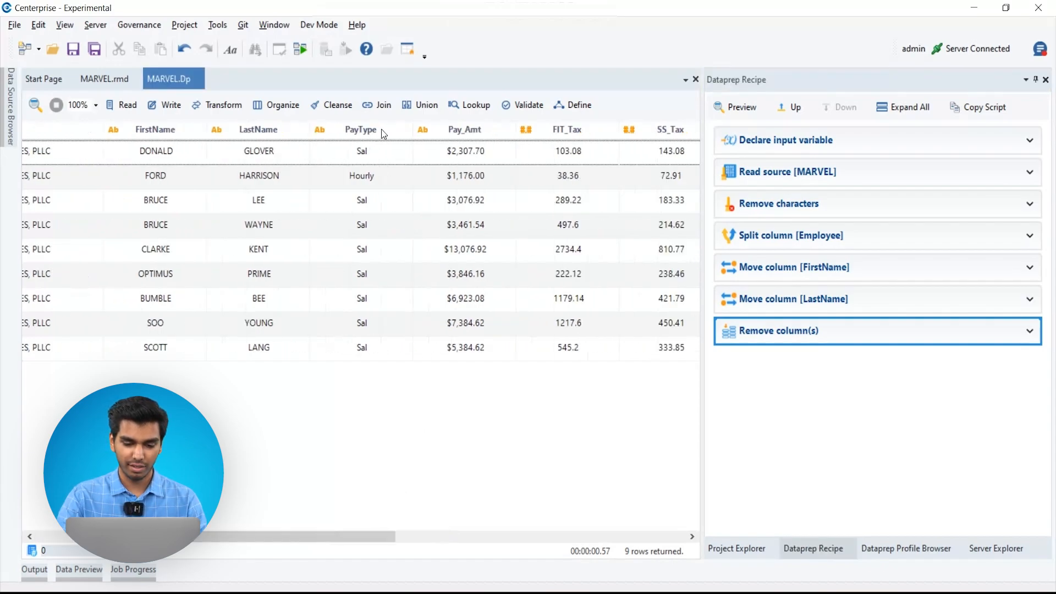
{"action": "right_click", "coordinate": [384, 134]}
{"action": "mouse_move", "coordinate": [435, 311]}
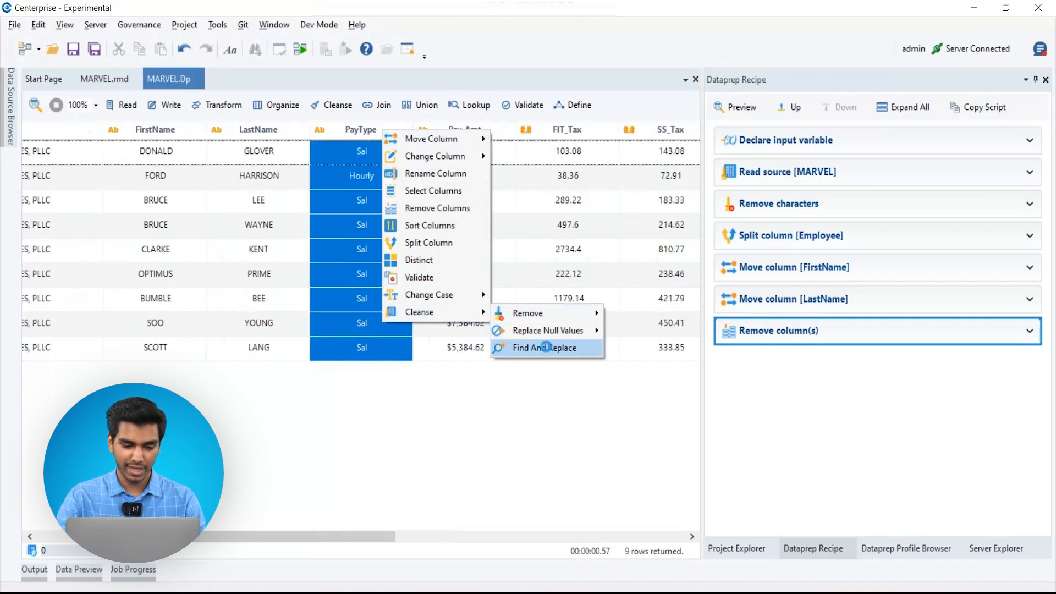
{"action": "left_click", "coordinate": [544, 347]}
{"action": "left_click", "coordinate": [910, 297]}
{"action": "type", "text": "Sal"}
{"action": "left_click", "coordinate": [909, 319]}
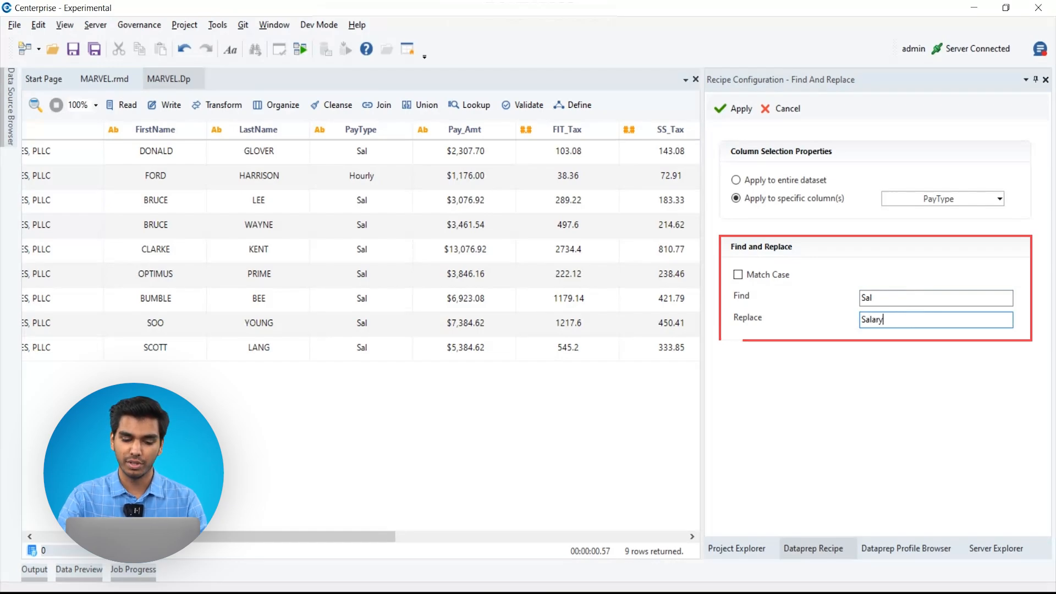
{"action": "left_click", "coordinate": [738, 109]}
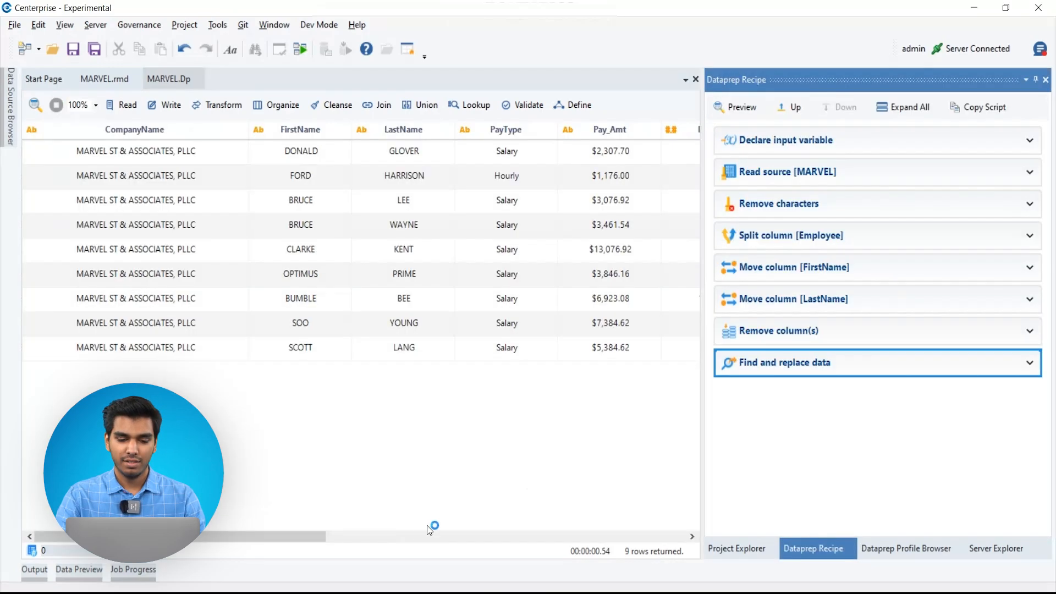
Change the data type of the Pay_Amt column from String to Real.
{"action": "left_click_drag", "start_coordinate": [319, 537], "coordinate": [420, 537]}
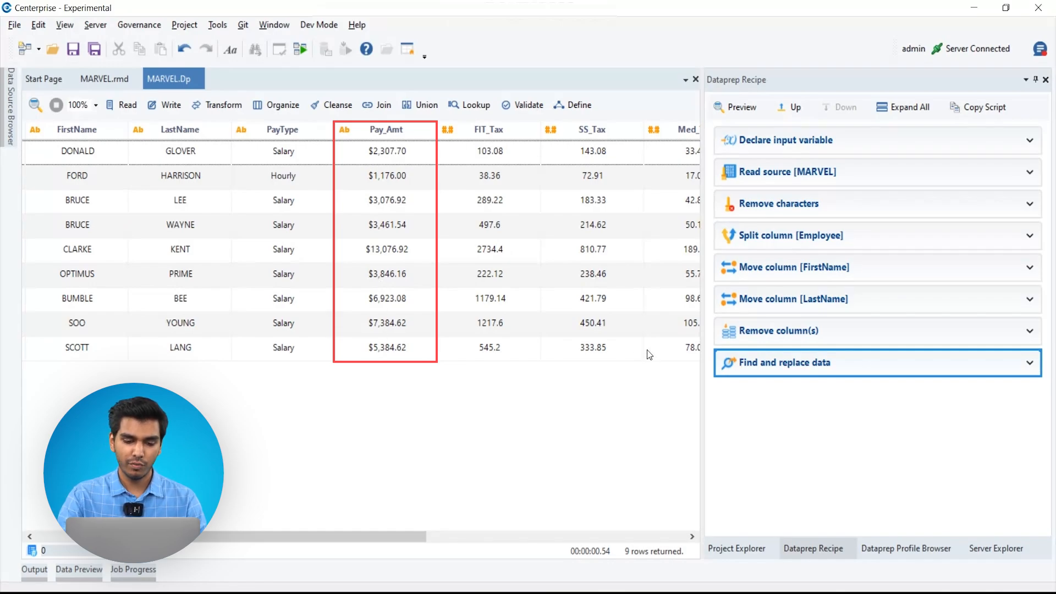
{"action": "left_click_drag", "start_coordinate": [420, 533], "coordinate": [466, 536]}
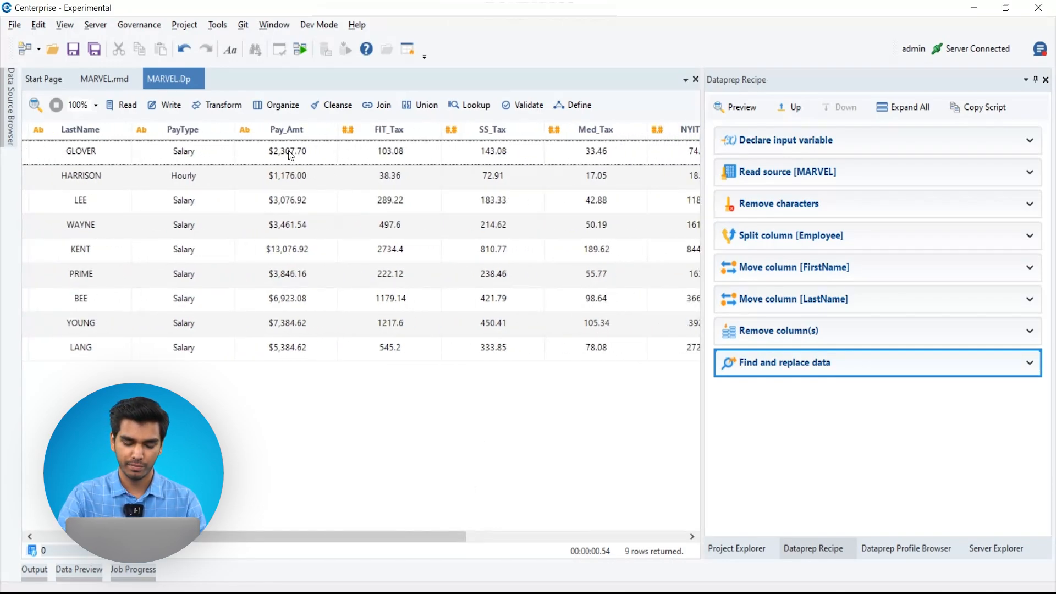
{"action": "left_click", "coordinate": [245, 132]}
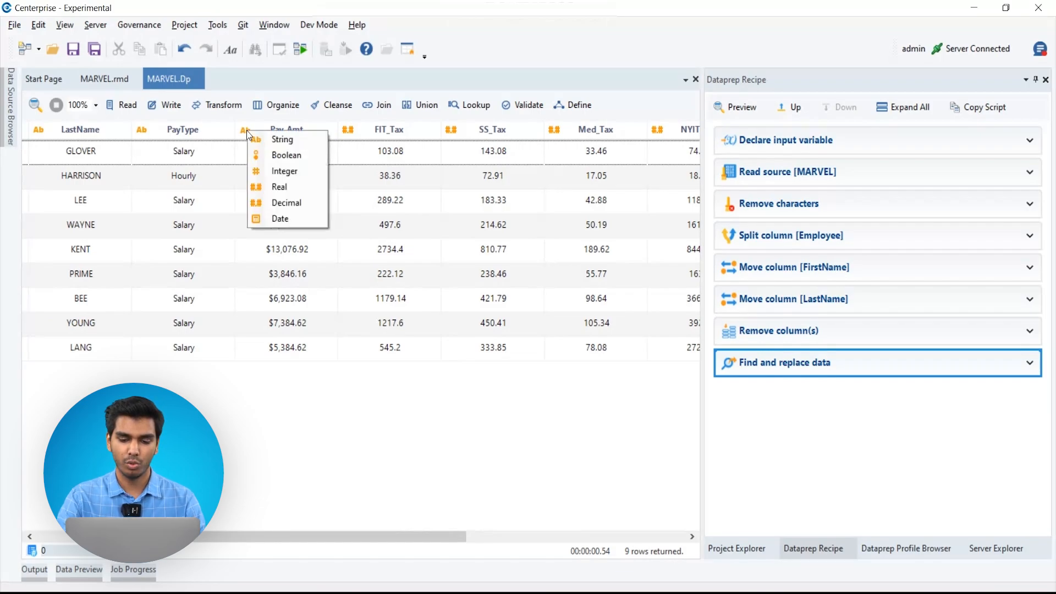
{"action": "left_click", "coordinate": [283, 188]}
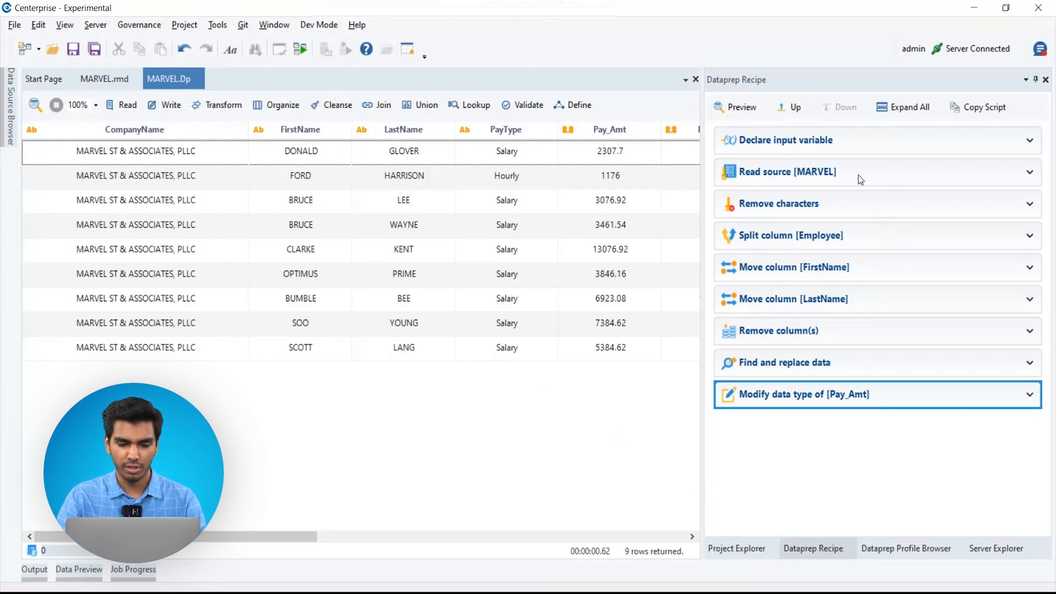
Review the recipe's declared Filepath input variable and how the Read source step takes its path from it.
{"action": "left_click", "coordinate": [852, 143]}
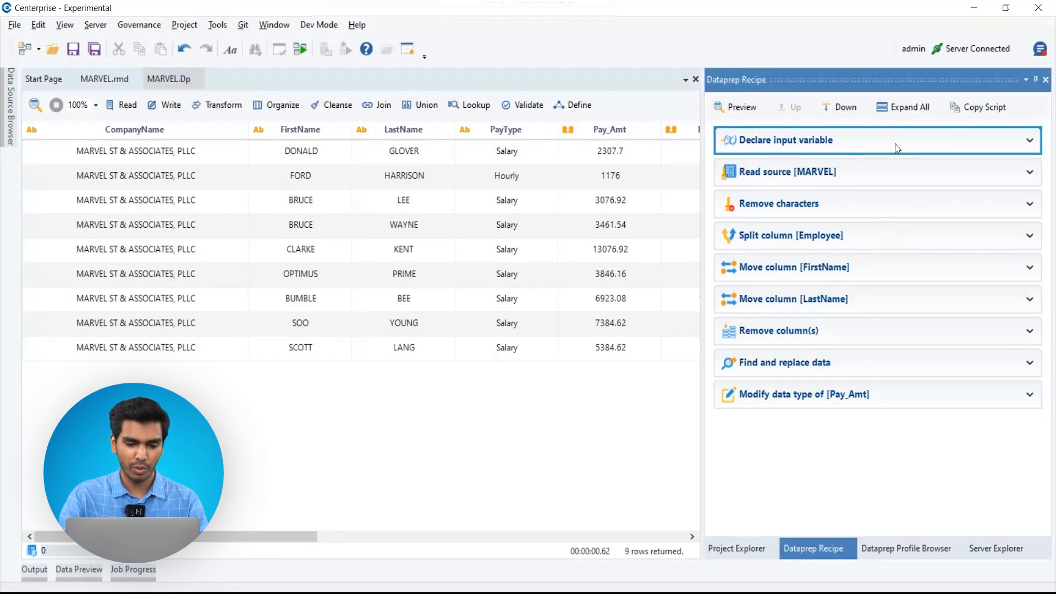
{"action": "left_click", "coordinate": [1030, 143]}
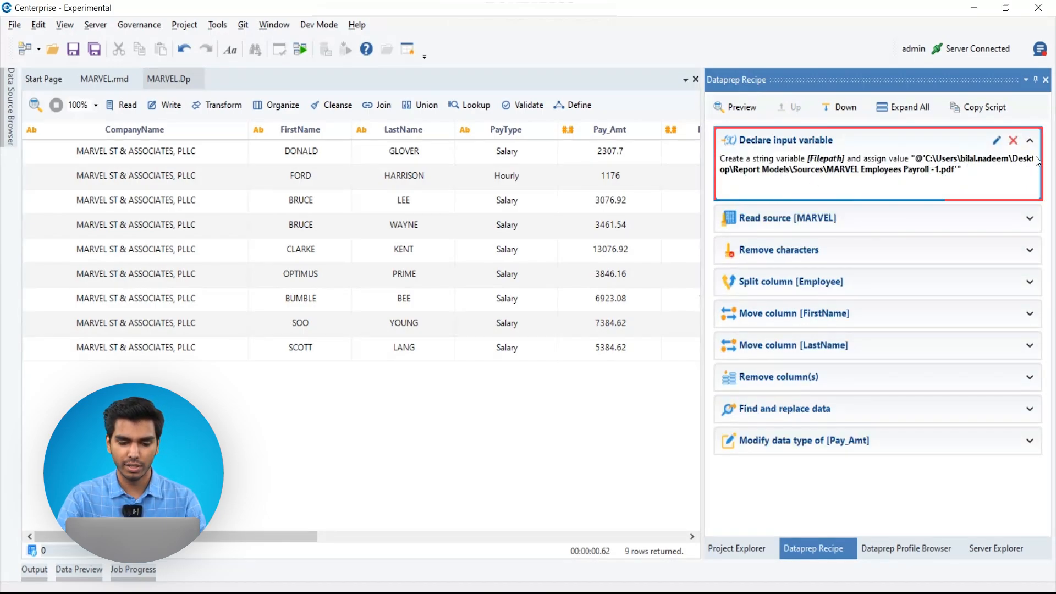
{"action": "left_click", "coordinate": [1030, 141]}
{"action": "left_click", "coordinate": [856, 179]}
{"action": "double_click", "coordinate": [856, 180]}
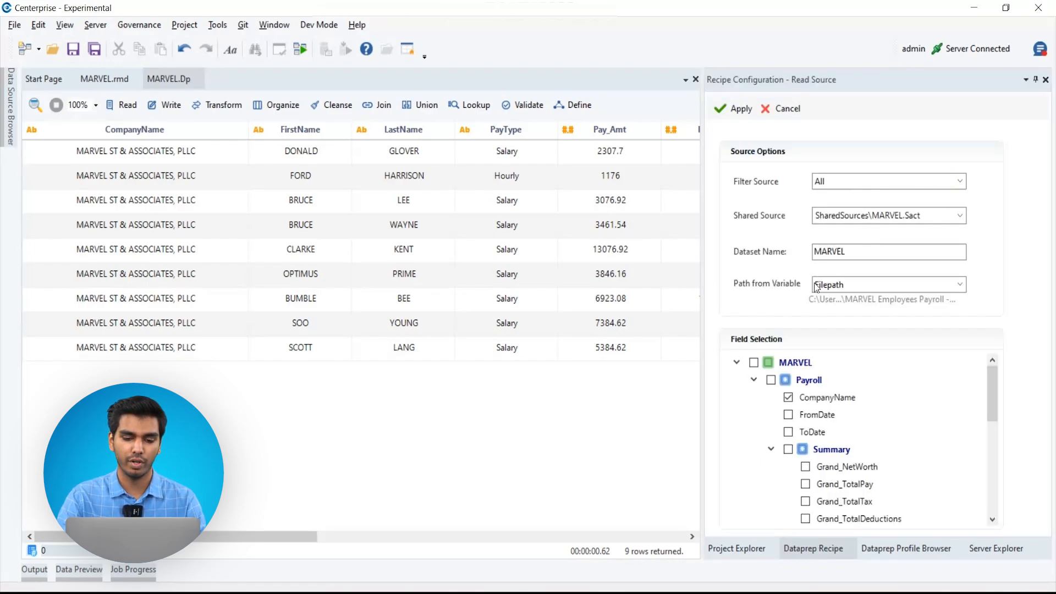
{"action": "left_click", "coordinate": [777, 110]}
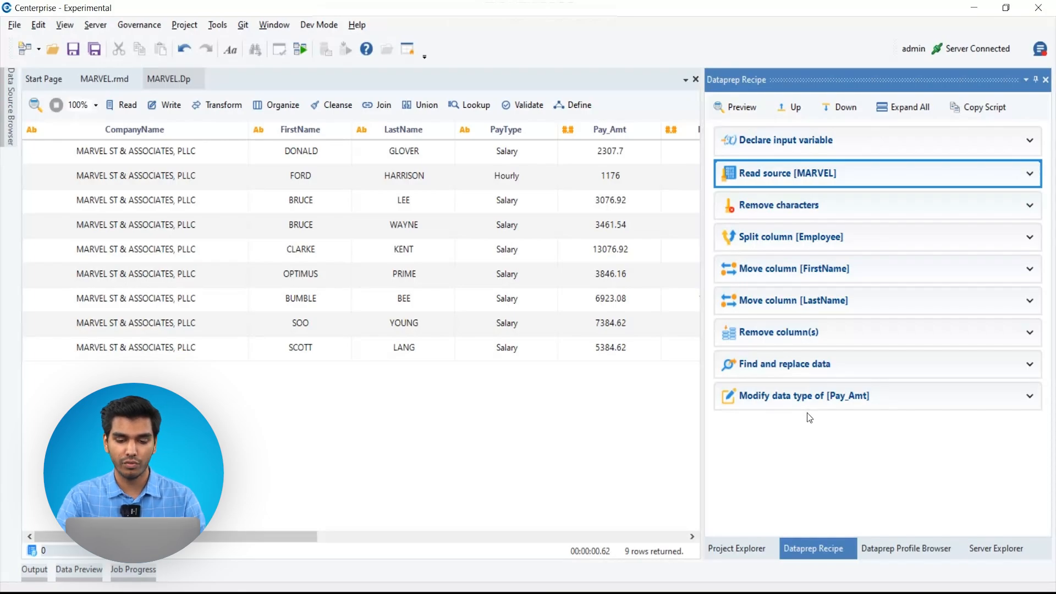
Add the existing file Dataflow1.Df from the Report Models folder to the Demo.cprj project and open it.
{"action": "left_click", "coordinate": [756, 553]}
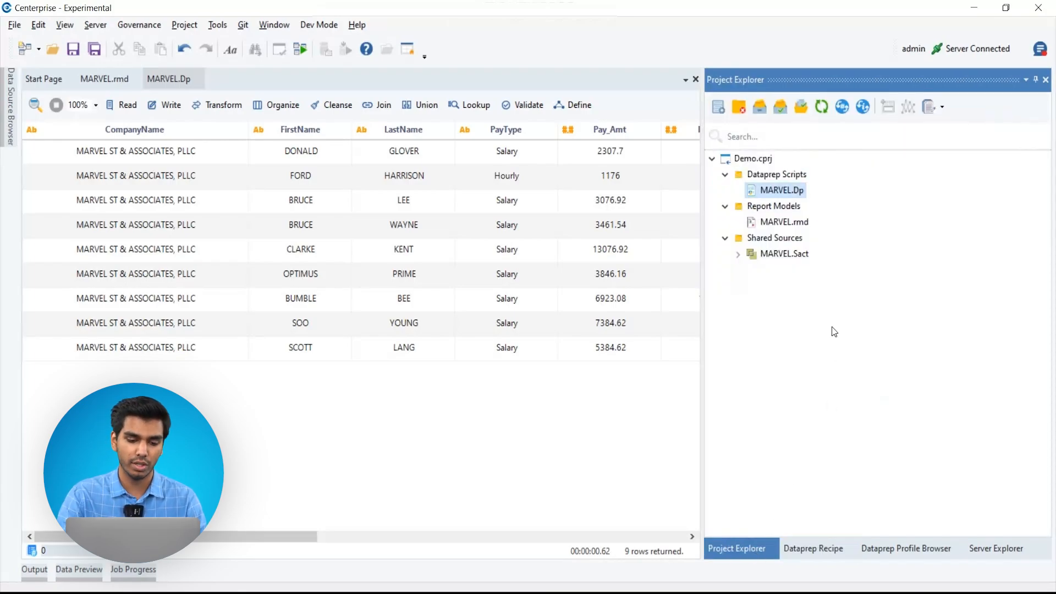
{"action": "right_click", "coordinate": [767, 158]}
{"action": "mouse_move", "coordinate": [814, 11]}
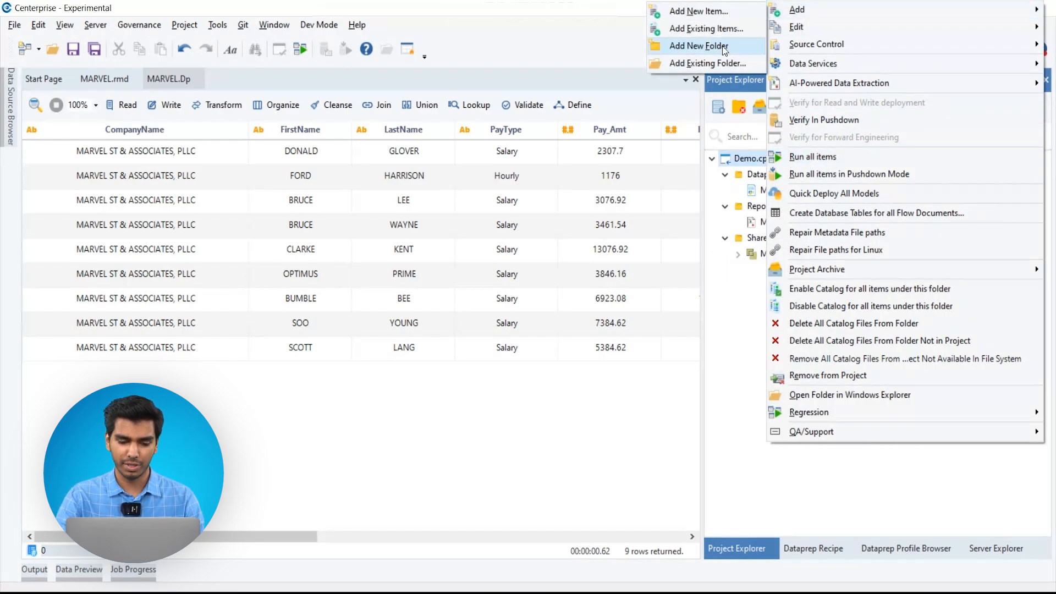
{"action": "left_click", "coordinate": [709, 29]}
{"action": "left_click_drag", "start_coordinate": [160, 204], "coordinate": [160, 107]}
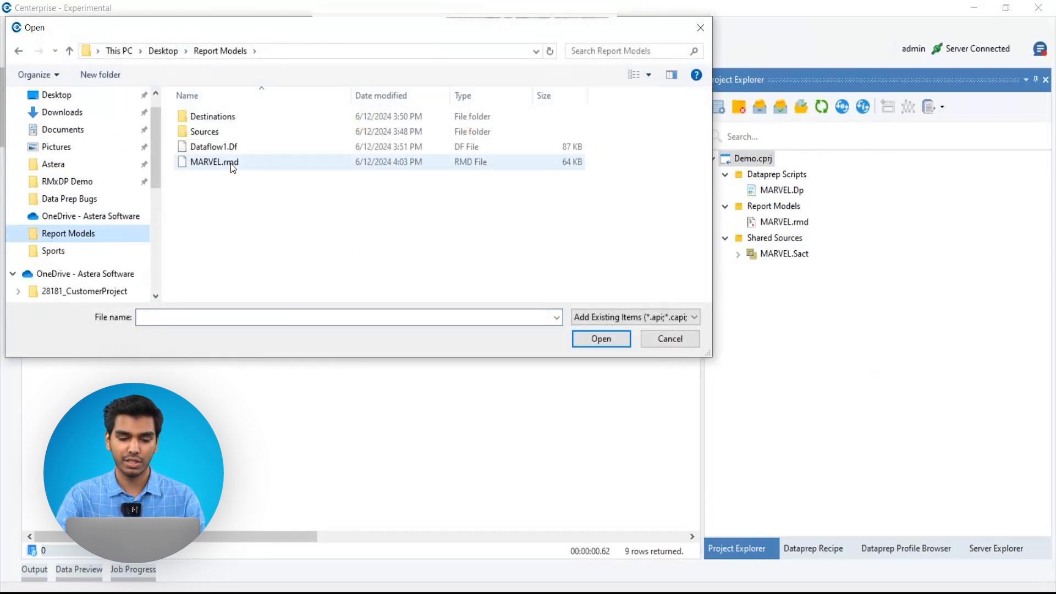
{"action": "left_click", "coordinate": [214, 146]}
{"action": "left_click", "coordinate": [604, 340]}
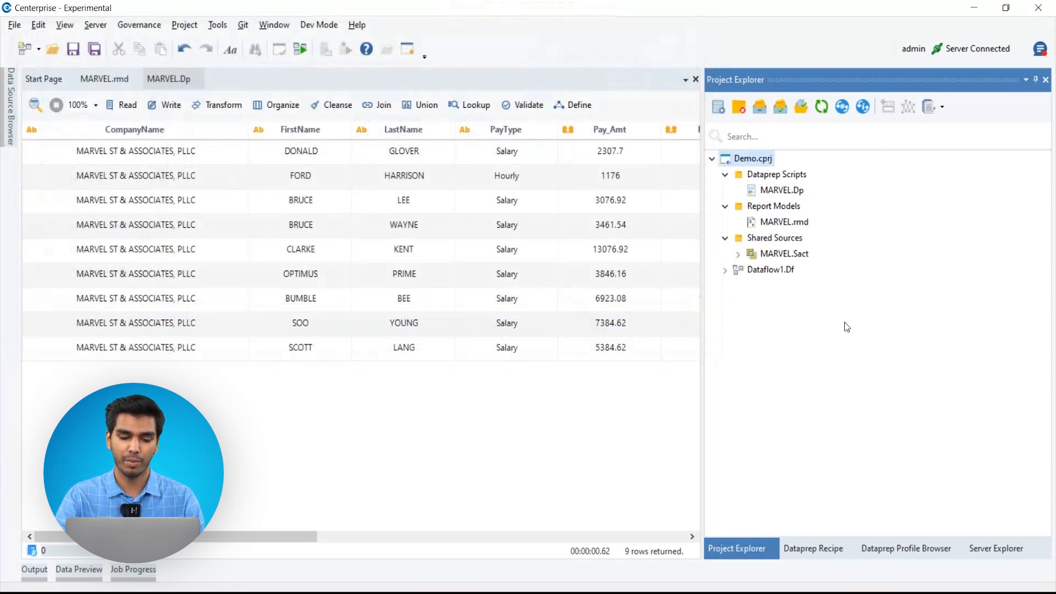
{"action": "double_click", "coordinate": [770, 269]}
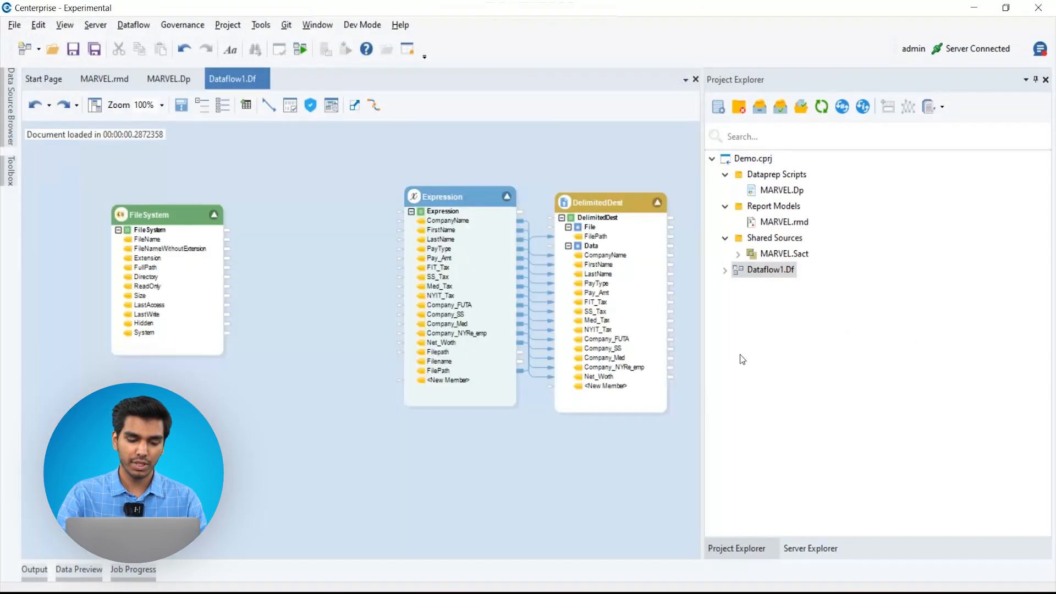
Place the MARVEL dataprep script between FileSystem and Expression, turn it into a transformation and expand it to show all its fields.
{"action": "left_click_drag", "start_coordinate": [286, 206], "coordinate": [292, 208]}
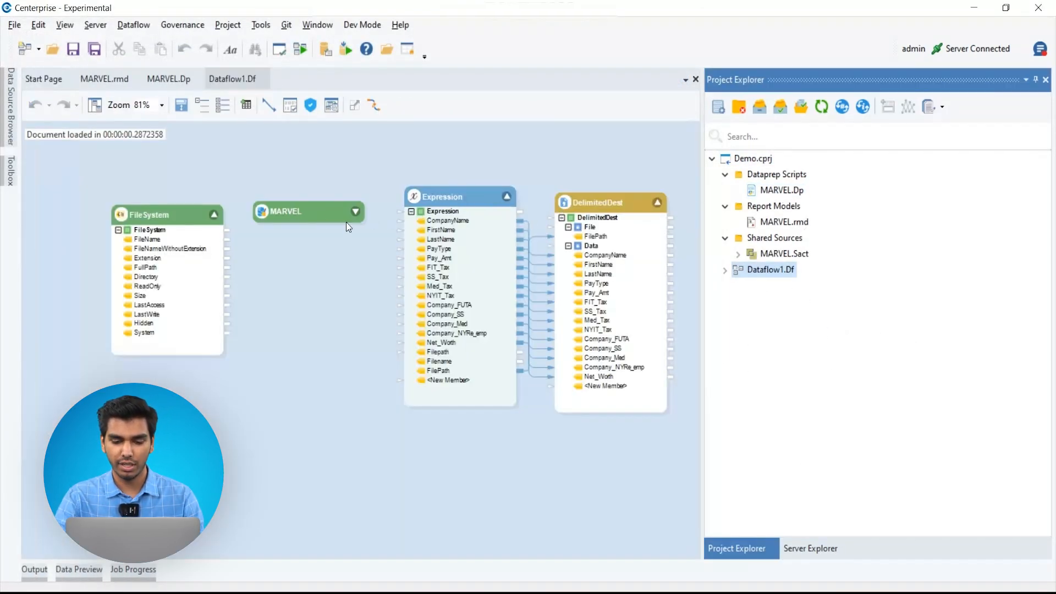
{"action": "right_click", "coordinate": [307, 209]}
{"action": "left_click", "coordinate": [377, 412]}
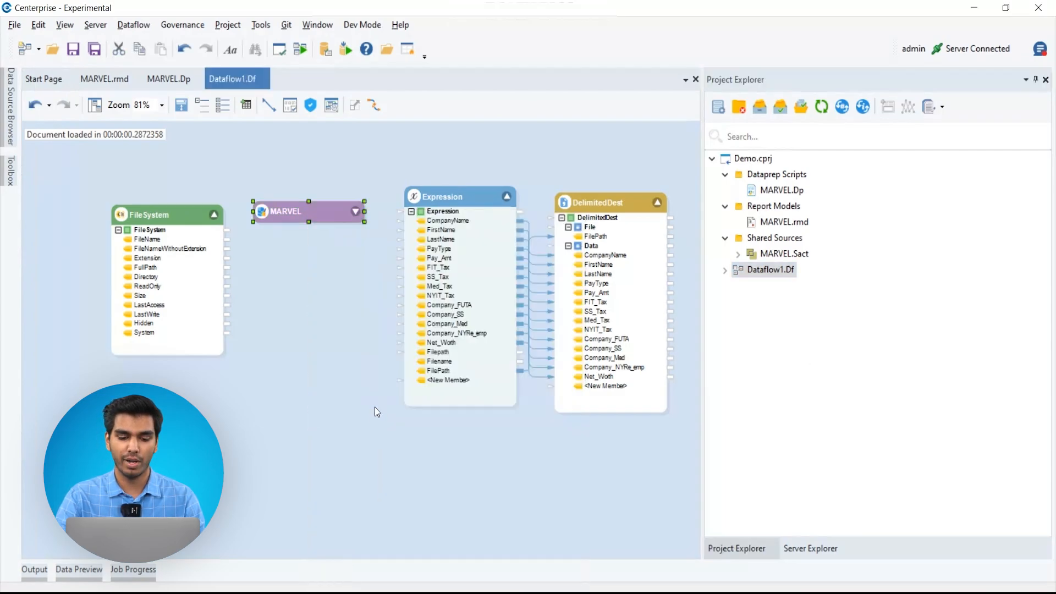
{"action": "left_click", "coordinate": [356, 212]}
{"action": "left_click", "coordinate": [270, 254]}
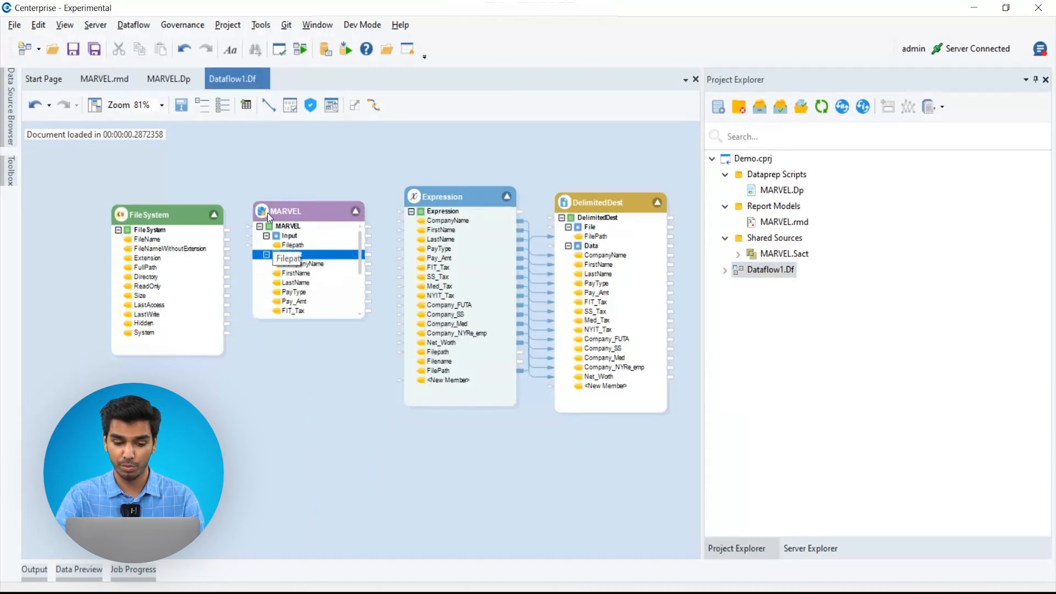
{"action": "left_click", "coordinate": [180, 105]}
{"action": "left_click", "coordinate": [310, 208]}
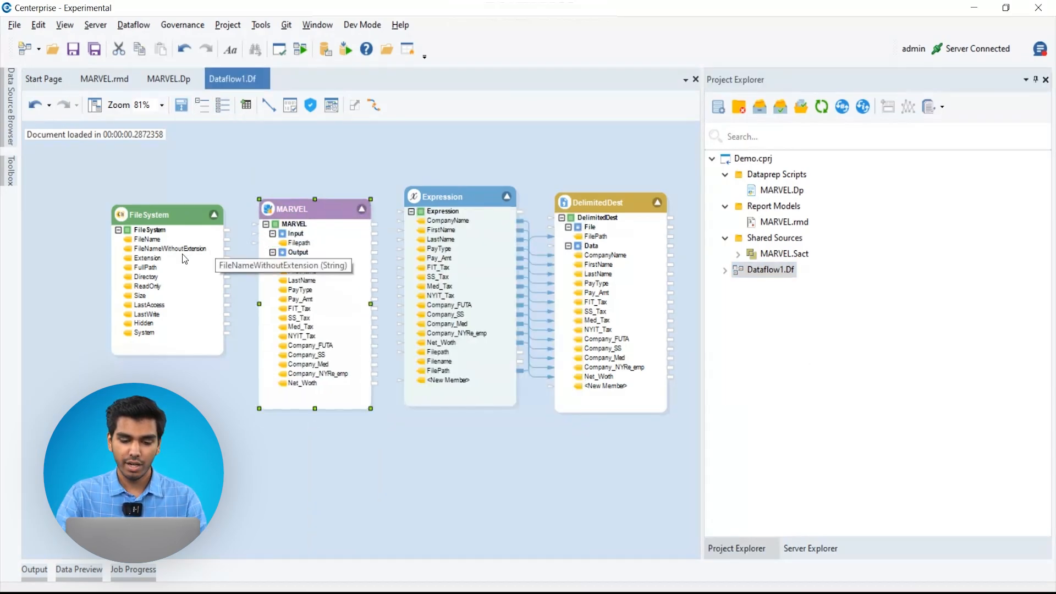
Map FileSystem's FullPath to MARVEL's Filepath input, and MARVEL's output fields and Filepath to the matching Expression fields.
{"action": "mouse_move", "coordinate": [145, 267]}
{"action": "left_mouse_down"}
{"action": "mouse_move", "coordinate": [247, 230]}
{"action": "mouse_move", "coordinate": [245, 250]}
{"action": "mouse_move", "coordinate": [434, 223]}
{"action": "left_mouse_up"}
{"action": "left_click", "coordinate": [304, 207]}
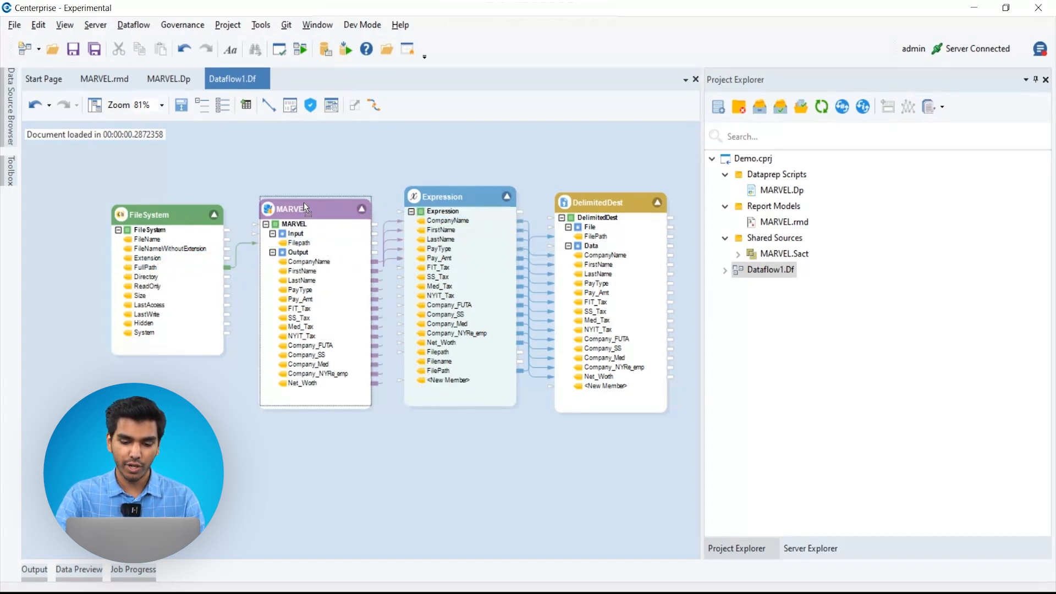
{"action": "left_click_drag", "start_coordinate": [304, 208], "coordinate": [305, 203]}
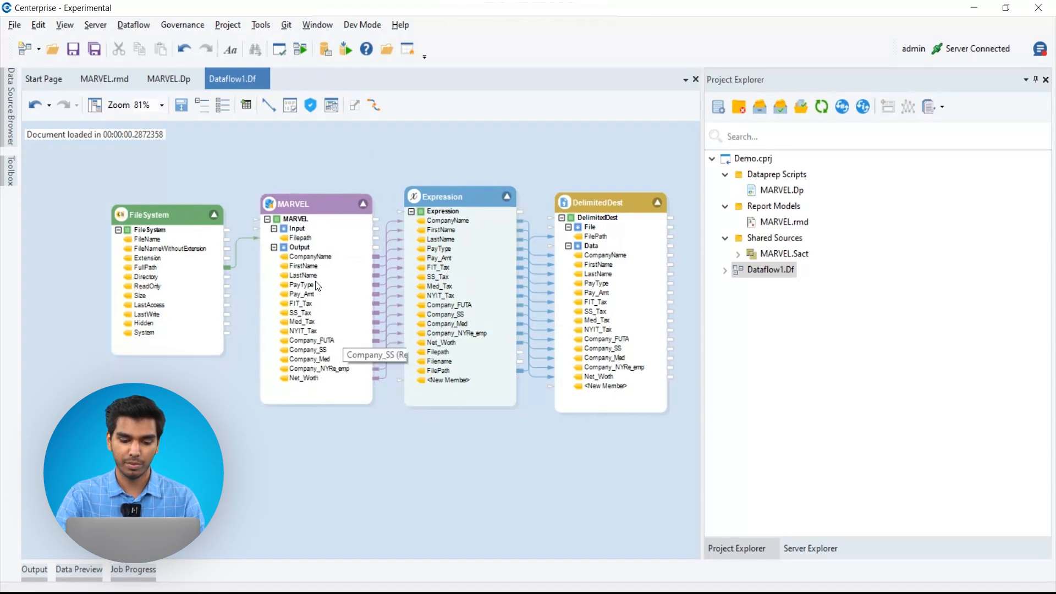
{"action": "left_click_drag", "start_coordinate": [308, 238], "coordinate": [376, 307]}
{"action": "left_click_drag", "start_coordinate": [438, 374], "coordinate": [439, 375]}
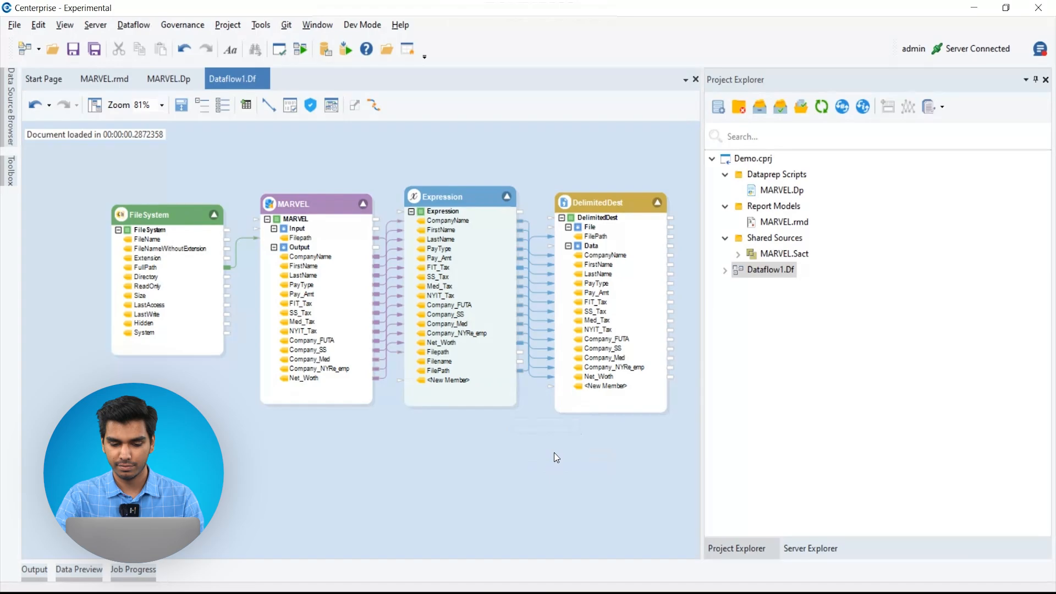
Review the Filename and FilePath expressions in the Expression object's layout and the FilePath mapping in DelimitedDest.
{"action": "left_click", "coordinate": [477, 204]}
{"action": "double_click", "coordinate": [478, 204]}
{"action": "scroll", "coordinate": [513, 397], "scroll_direction": "down", "scroll_amount": 1}
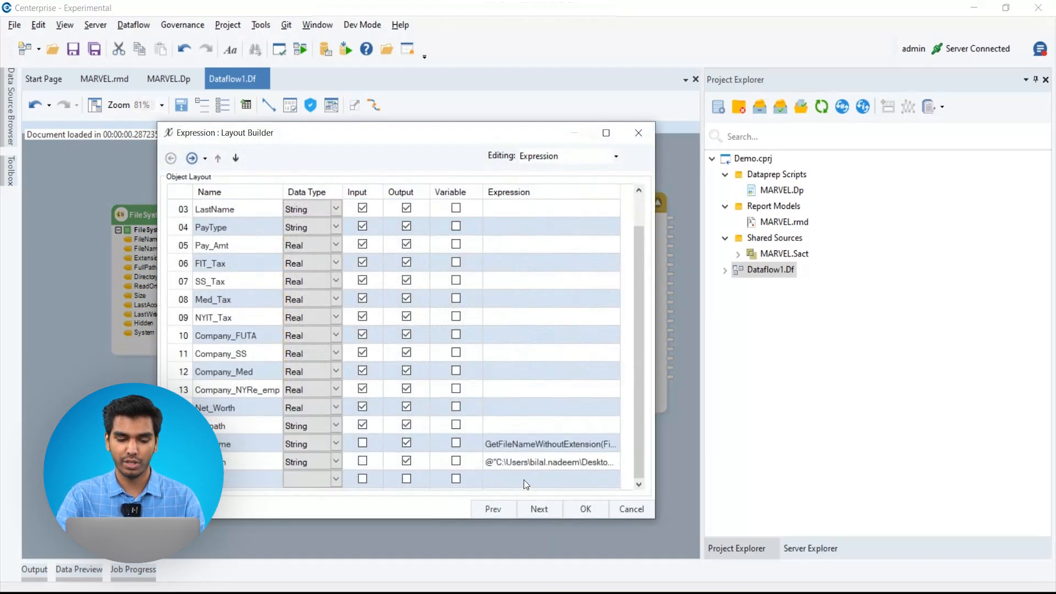
{"action": "left_click", "coordinate": [626, 509]}
{"action": "left_click", "coordinate": [626, 269]}
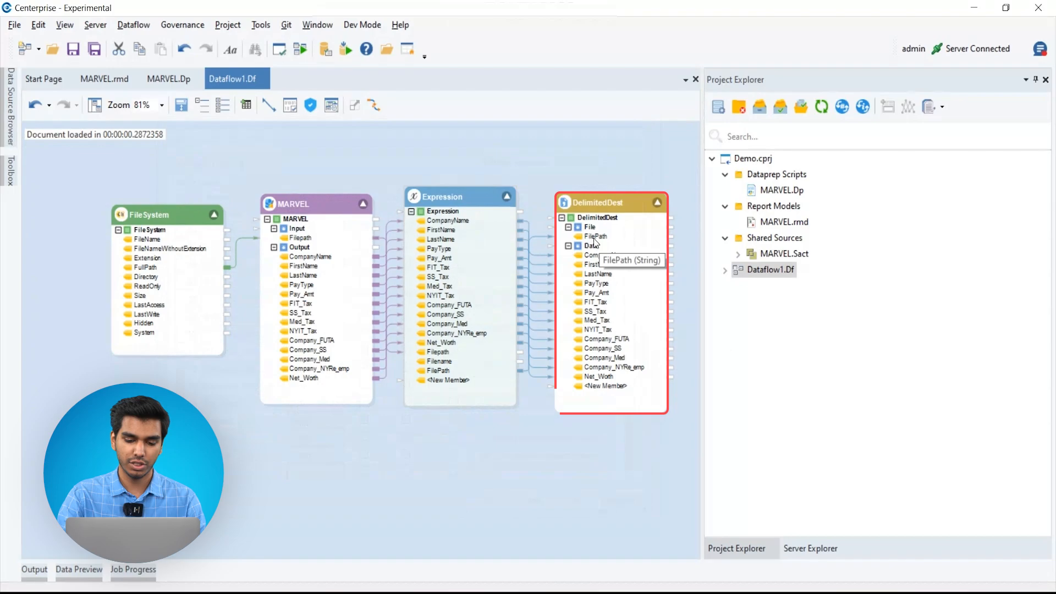
{"action": "left_click", "coordinate": [487, 467]}
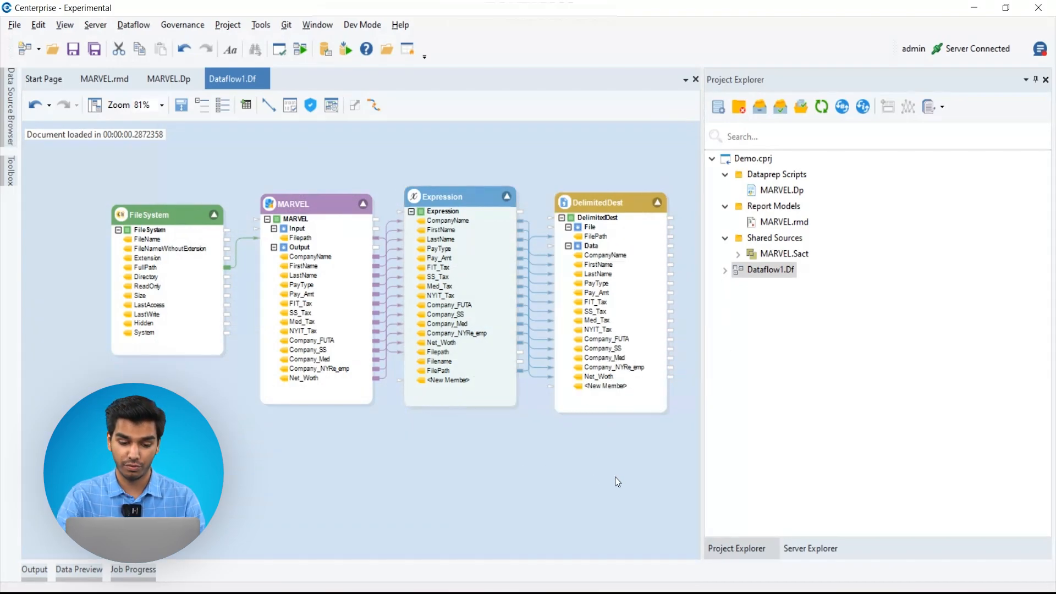
Run the dataflow, check the job log for the destination CSV files and return to the dataflow.
{"action": "left_click", "coordinate": [302, 50]}
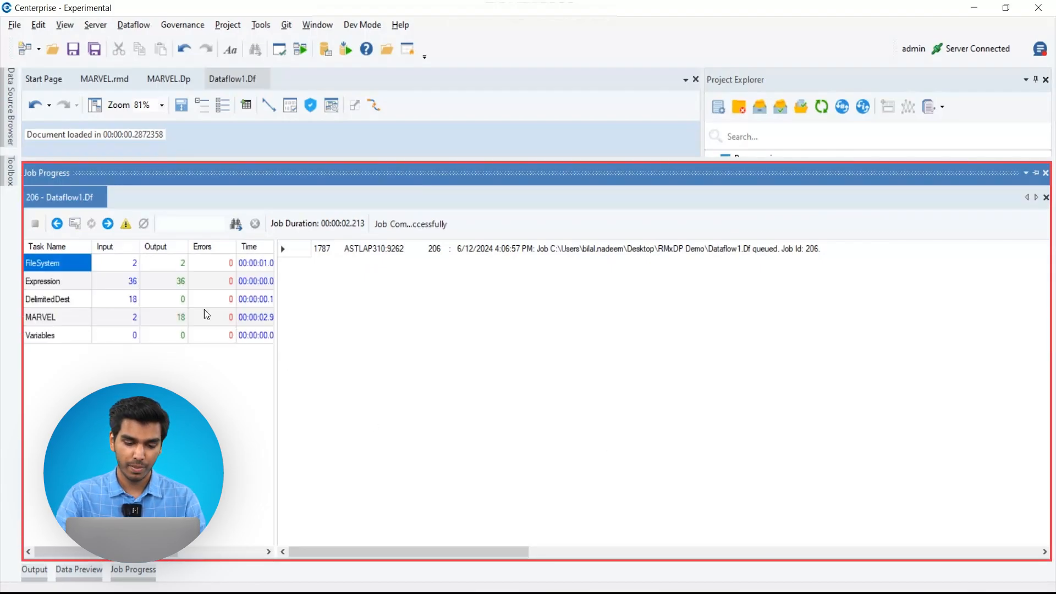
{"action": "left_click", "coordinate": [108, 224]}
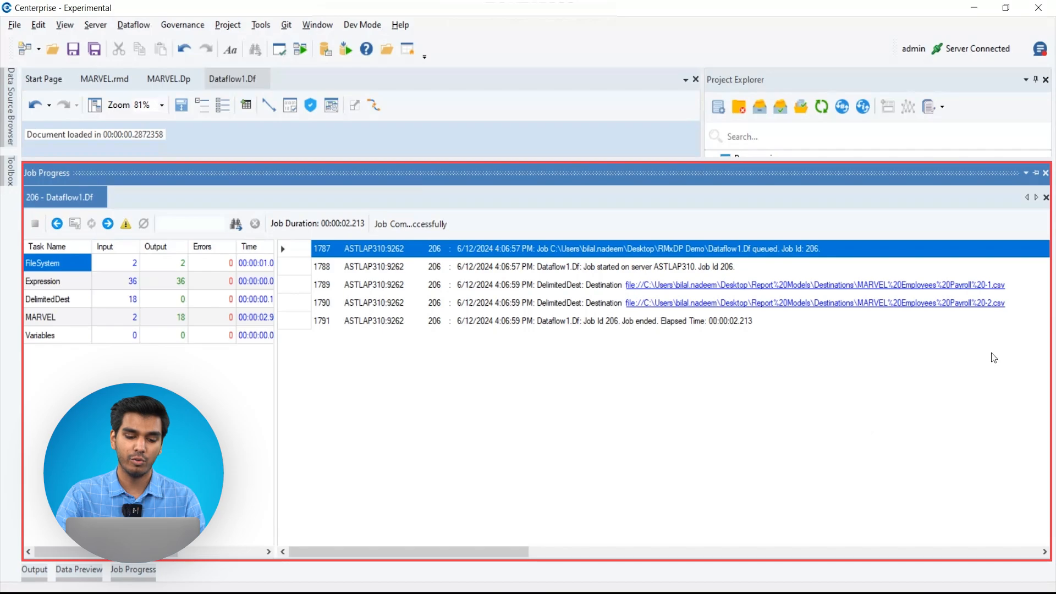
{"action": "left_click", "coordinate": [625, 121]}
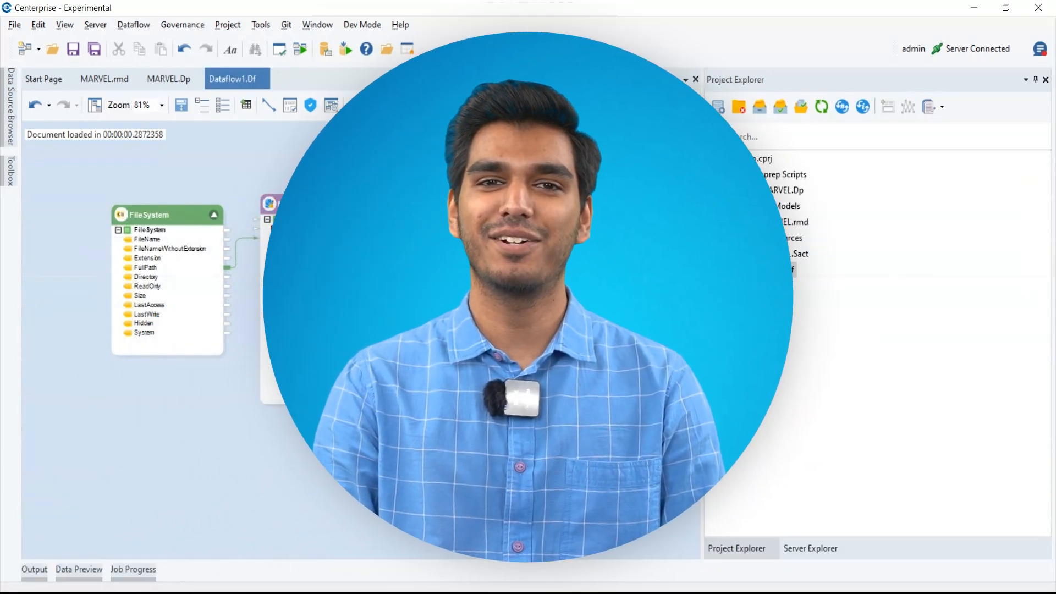